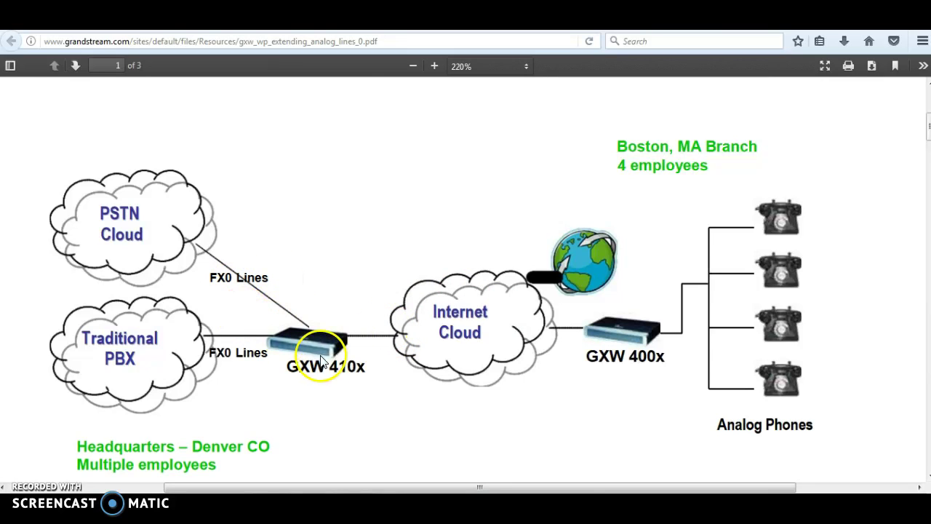
Select the 'GXW 410x' label under the Denver headquarters gateway in the PDF diagram
drag(363, 369, 289, 368)
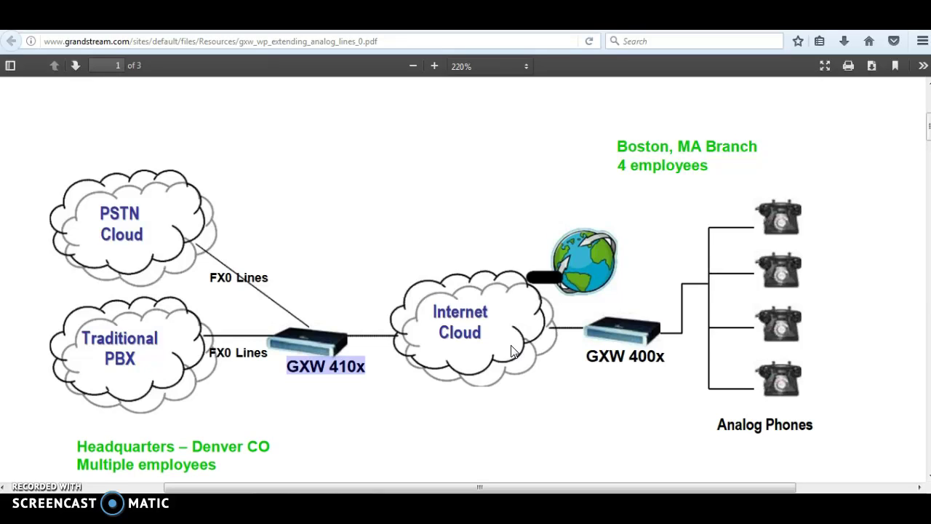
Log in to the GXW-4004 with the device password and open the Profile 1 settings page
click(648, 239)
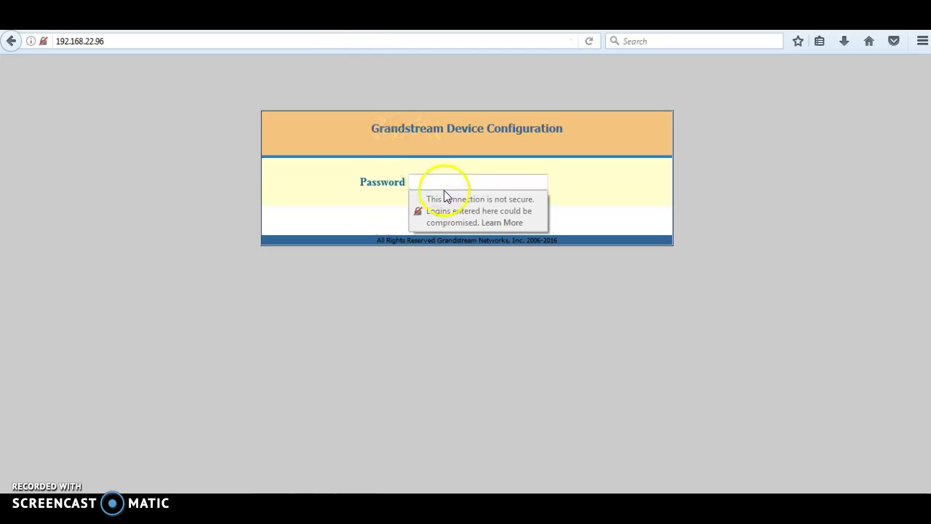
click(442, 181)
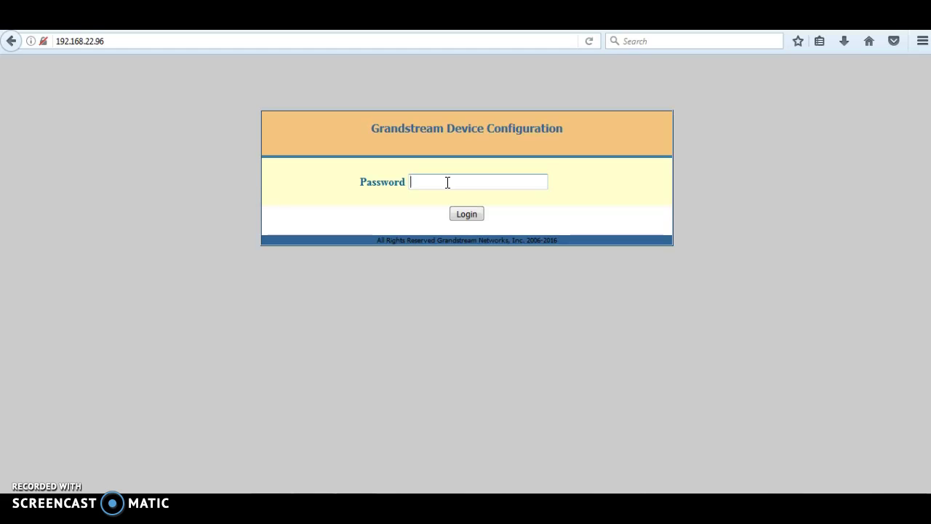
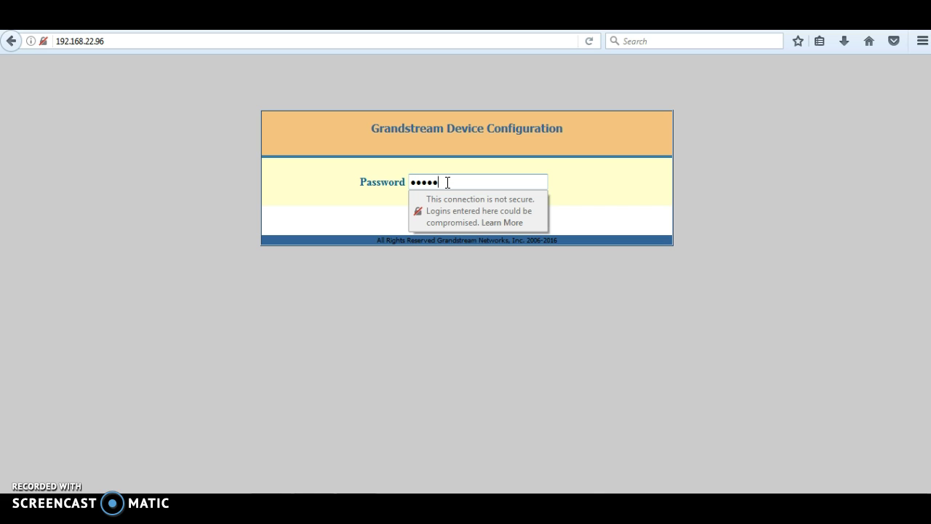
key(Return)
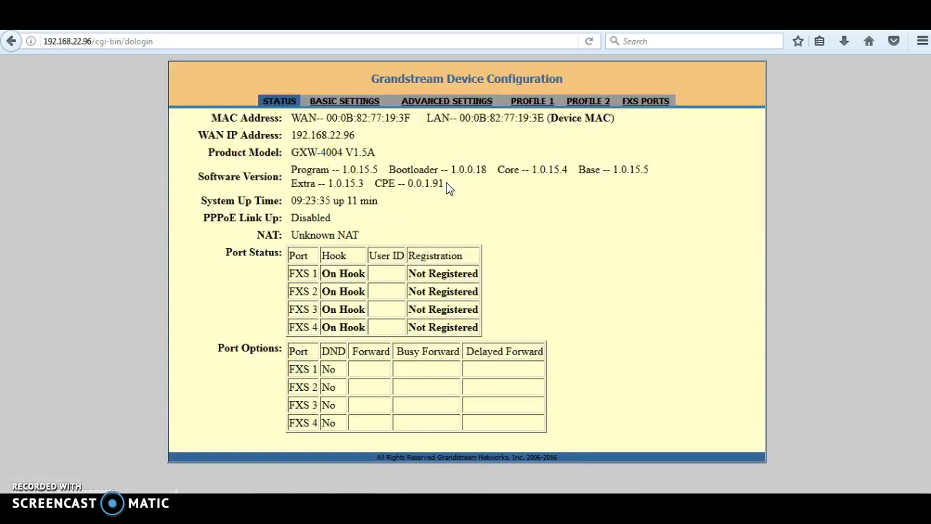
click(499, 209)
click(534, 102)
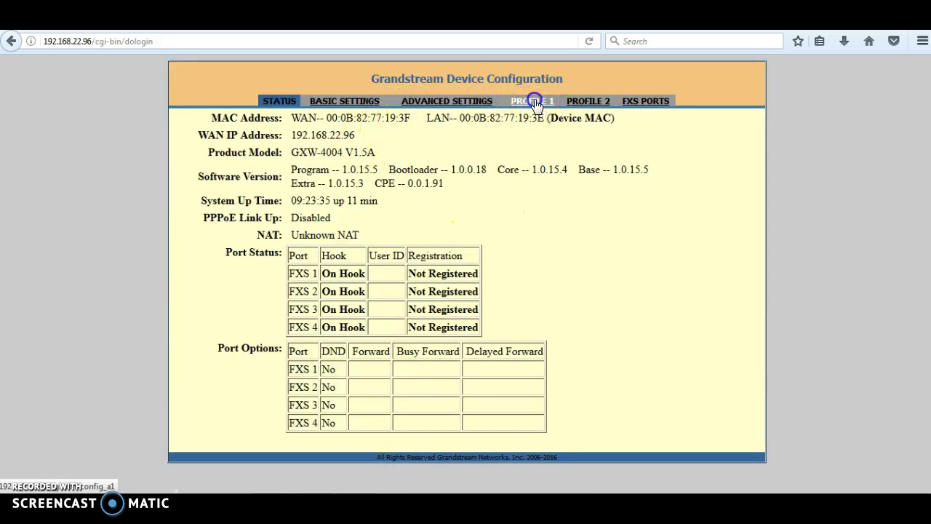
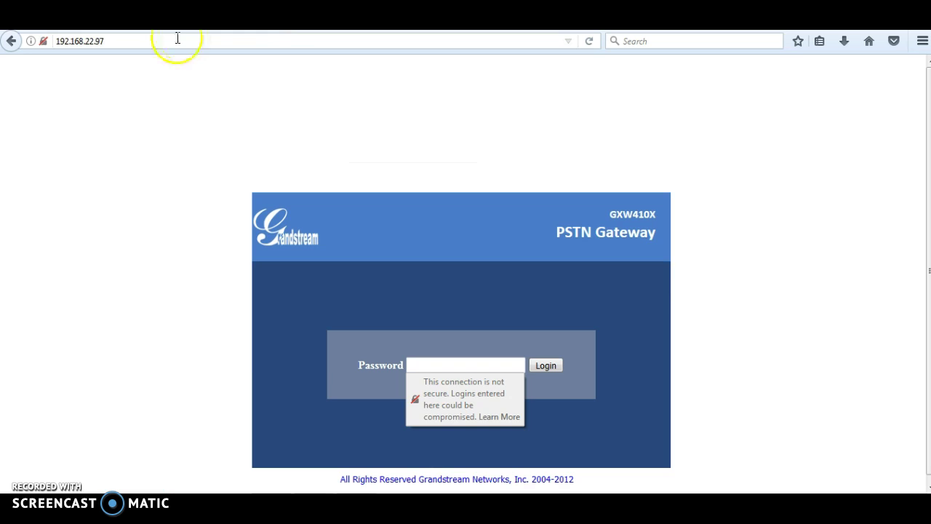
Set Profile 1's Primary SIP Server to 192.168.22.97, copied from the FXO gateway's address
click(106, 42)
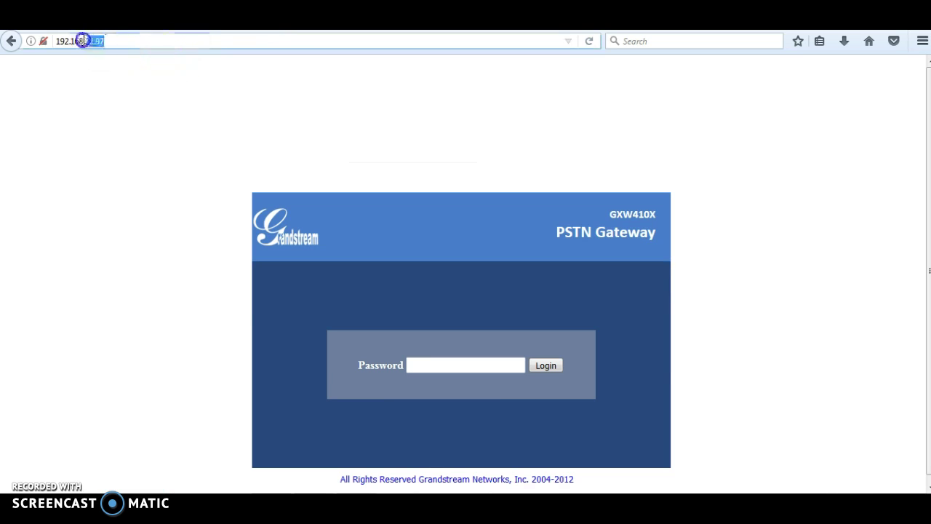
right_click(75, 42)
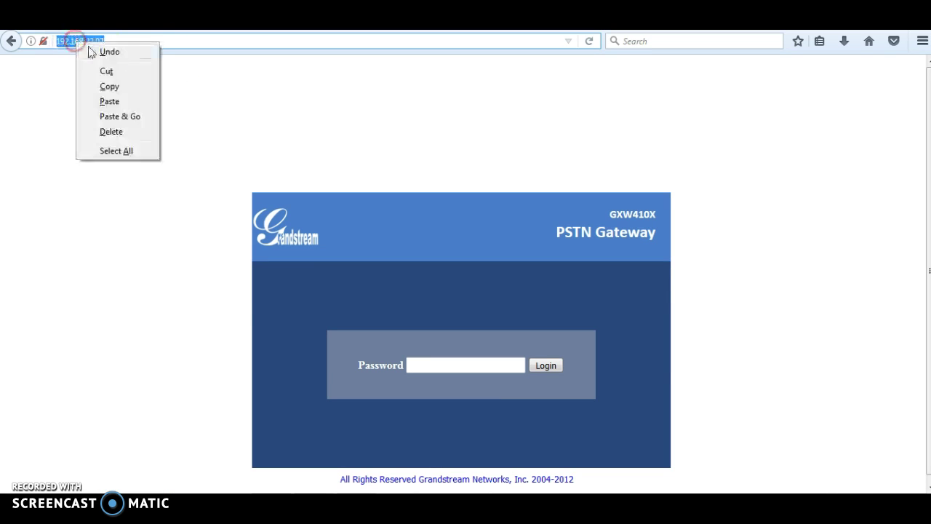
click(109, 85)
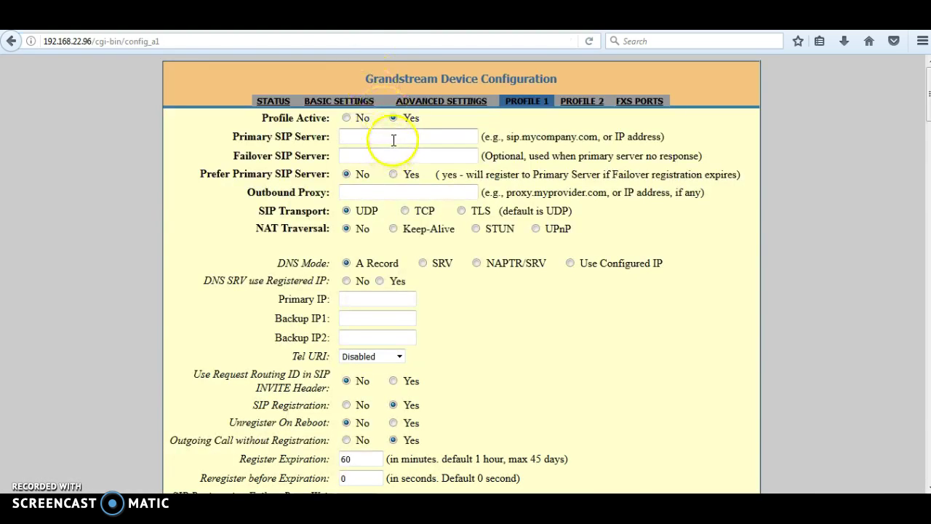
click(394, 138)
key(ctrl+v)
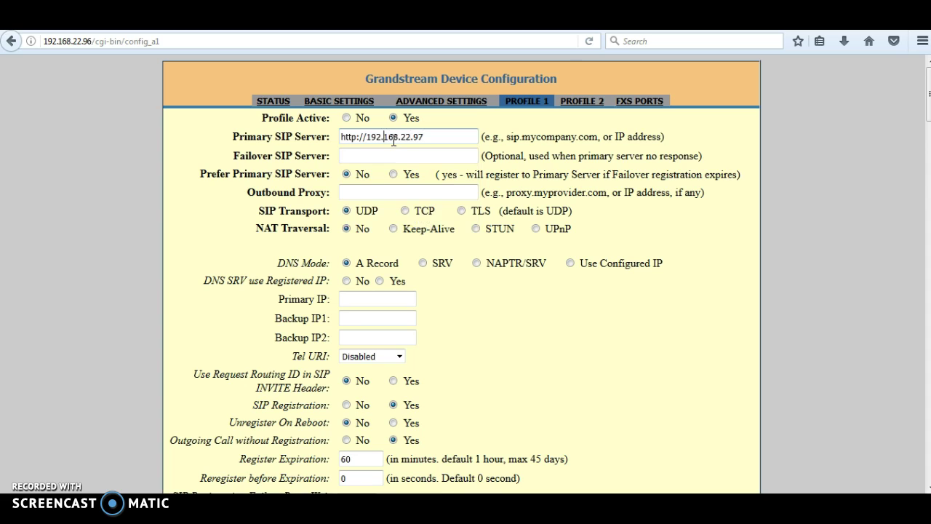
key(BackSpace)
key(BackSpace)
key(BackSpace)
key(BackSpace)
key(BackSpace)
key(BackSpace)
key(BackSpace)
click(413, 137)
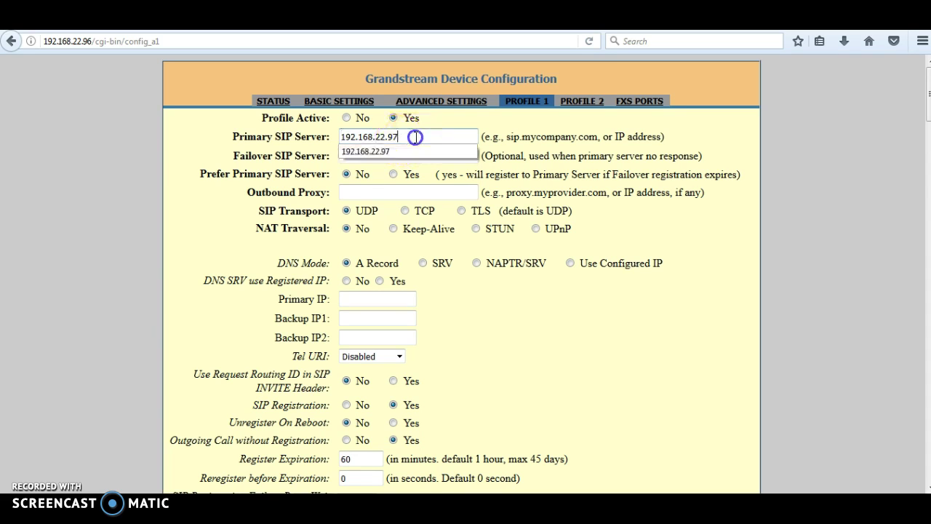
click(415, 137)
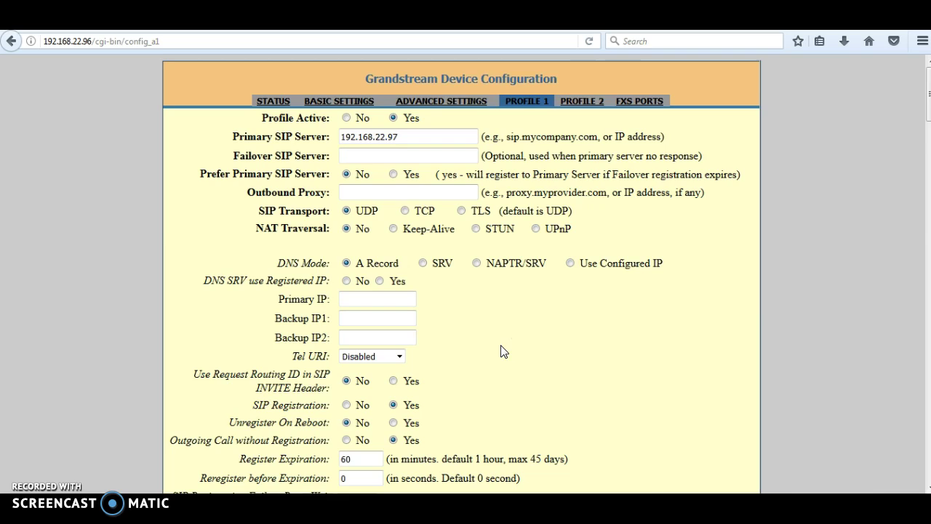
scroll(504, 352, down, 2)
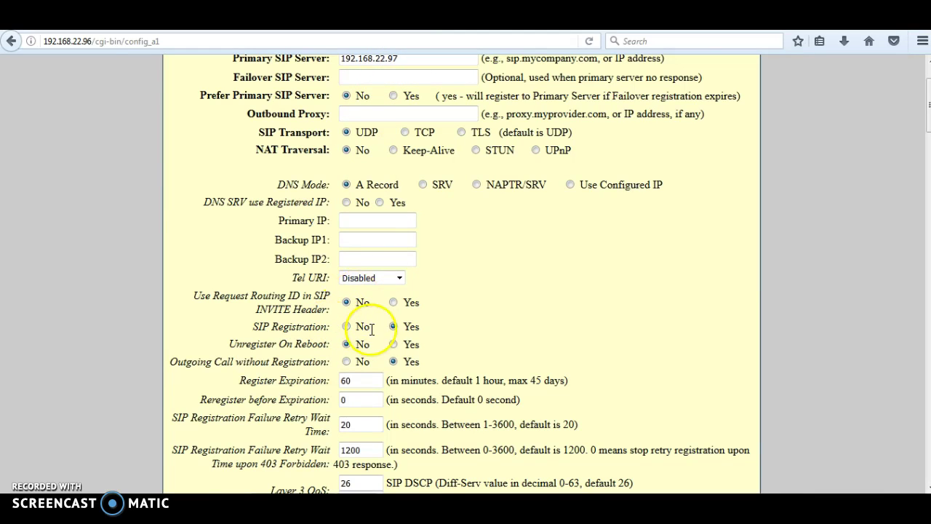
Set SIP Registration to No for Profile 1
click(347, 327)
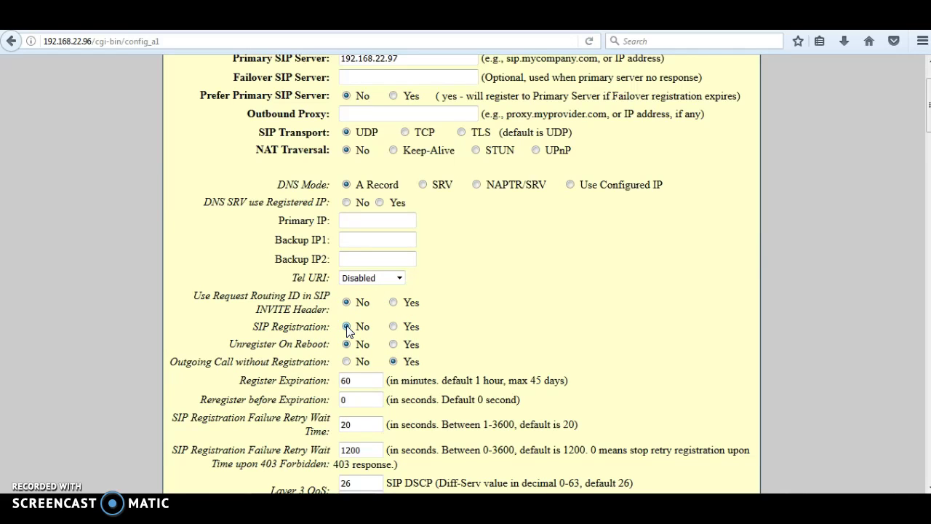
scroll(347, 330, down, 3)
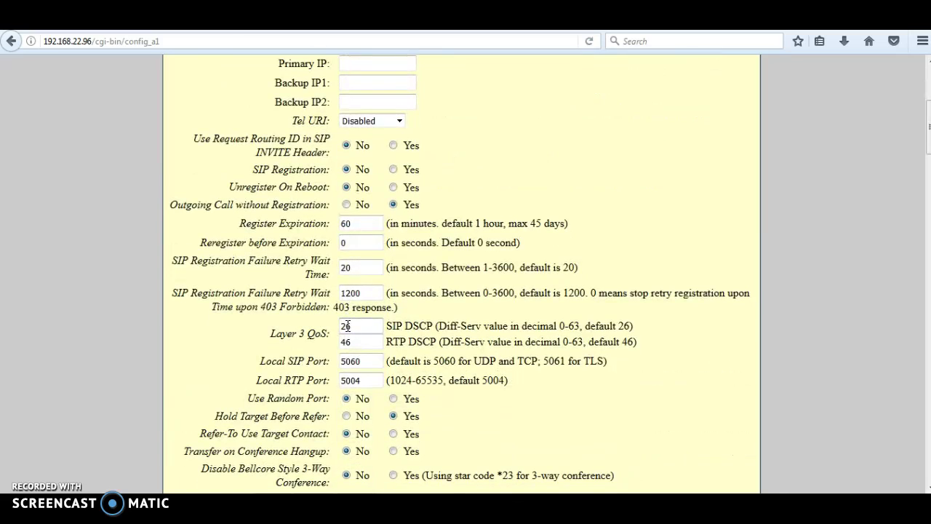
scroll(347, 326, down, 2)
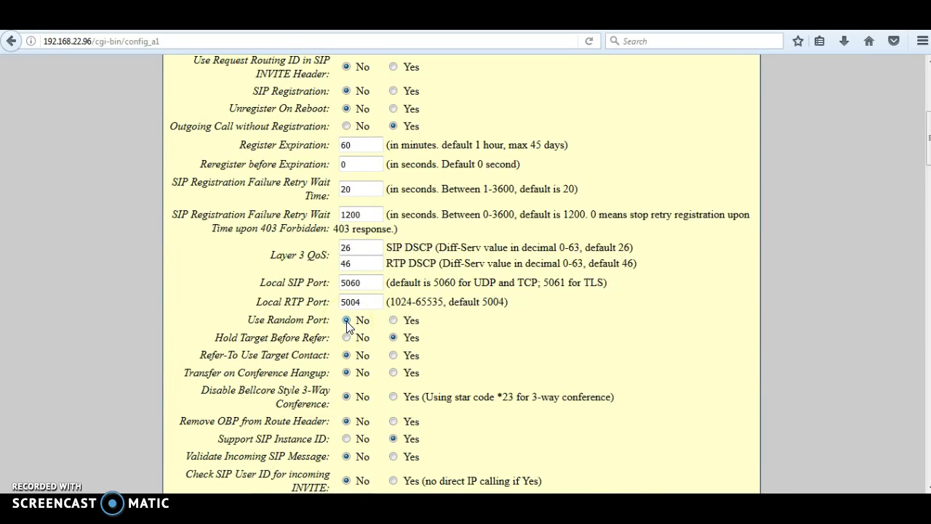
click(395, 321)
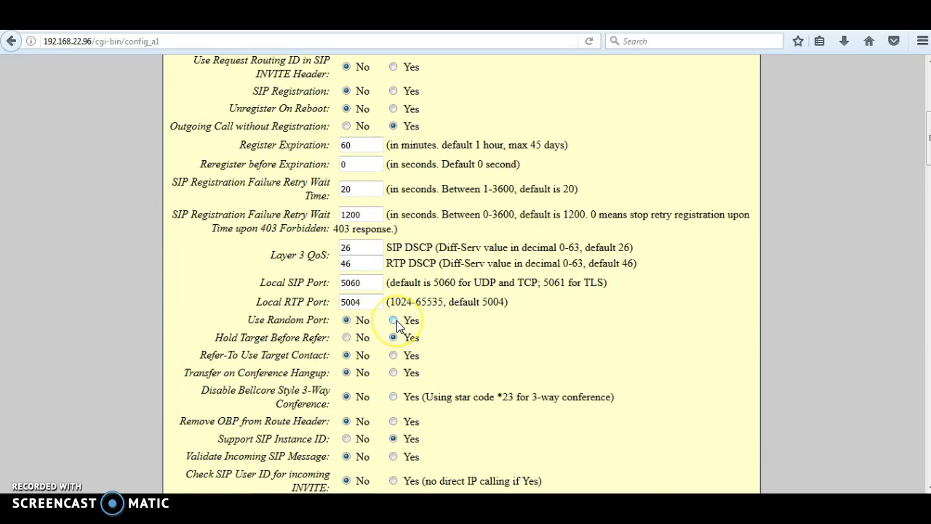
scroll(397, 328, up, 3)
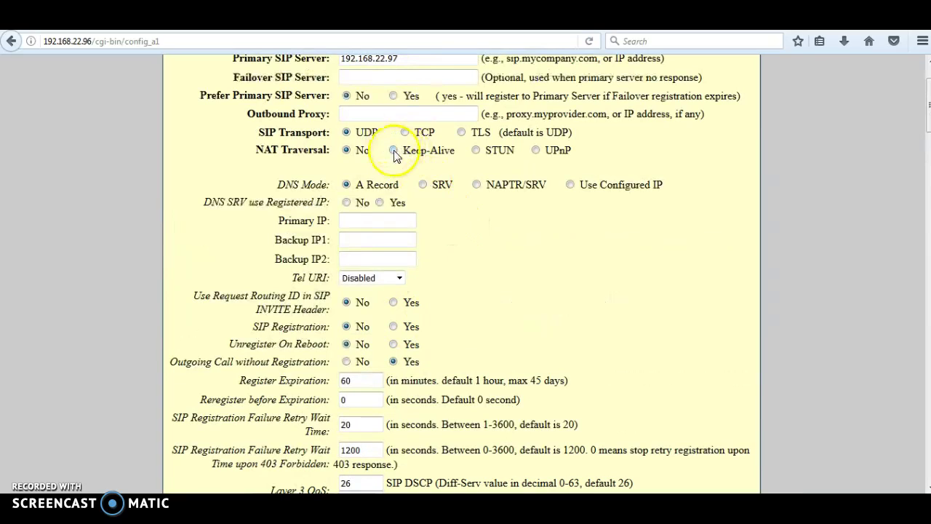
Keep Outgoing Call without Registration at Yes and apply the Profile 1 changes
drag(324, 150, 264, 149)
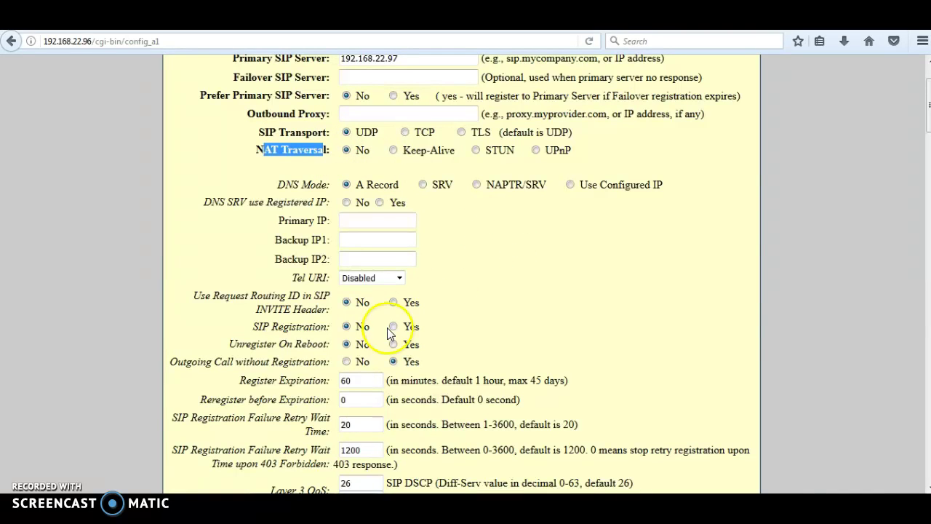
drag(171, 358, 335, 361)
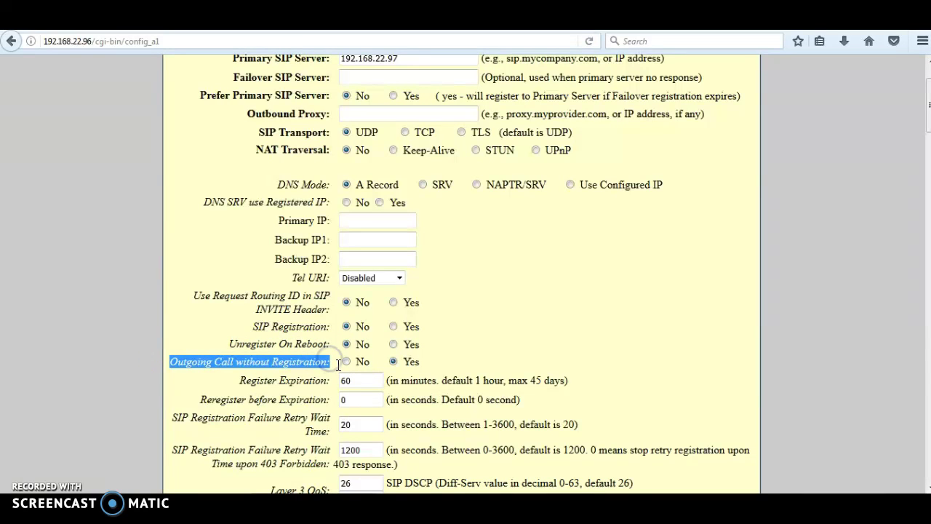
click(393, 362)
scroll(385, 349, down, 10)
scroll(369, 348, down, 14)
scroll(369, 348, down, 10)
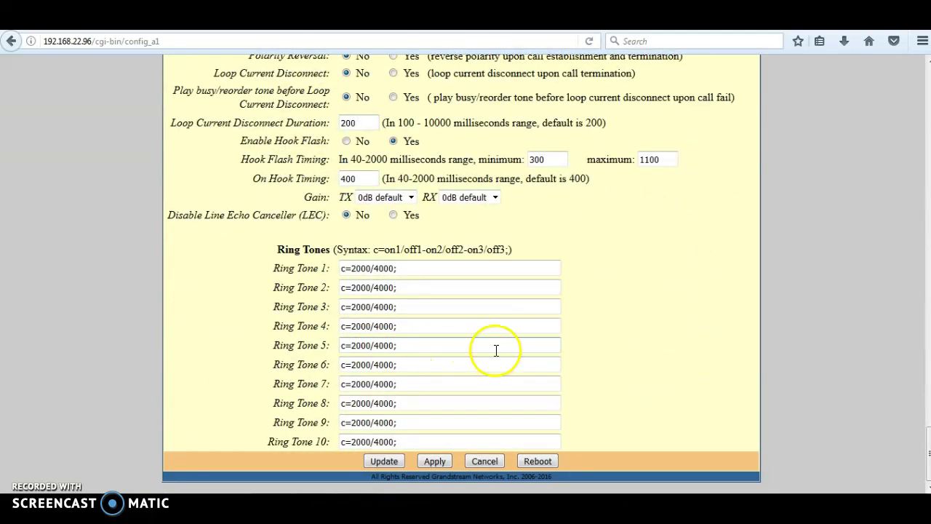
click(435, 461)
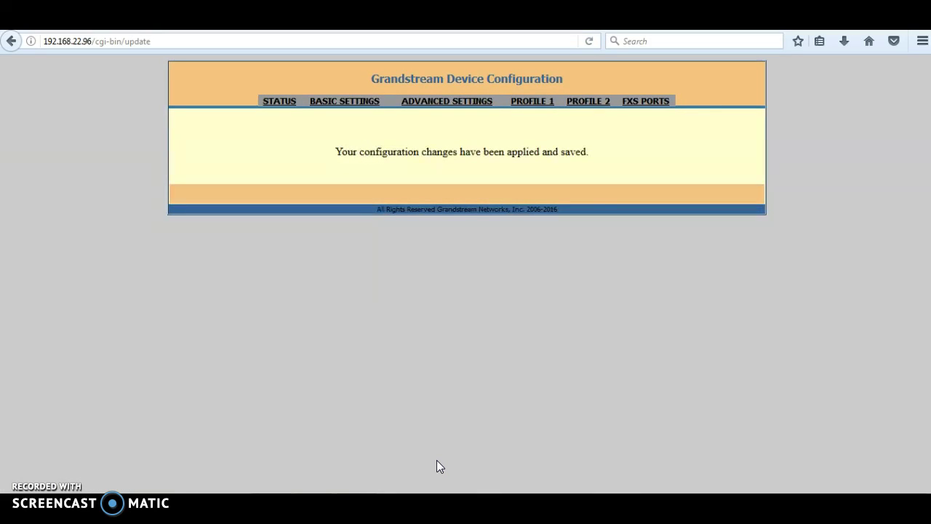
click(645, 101)
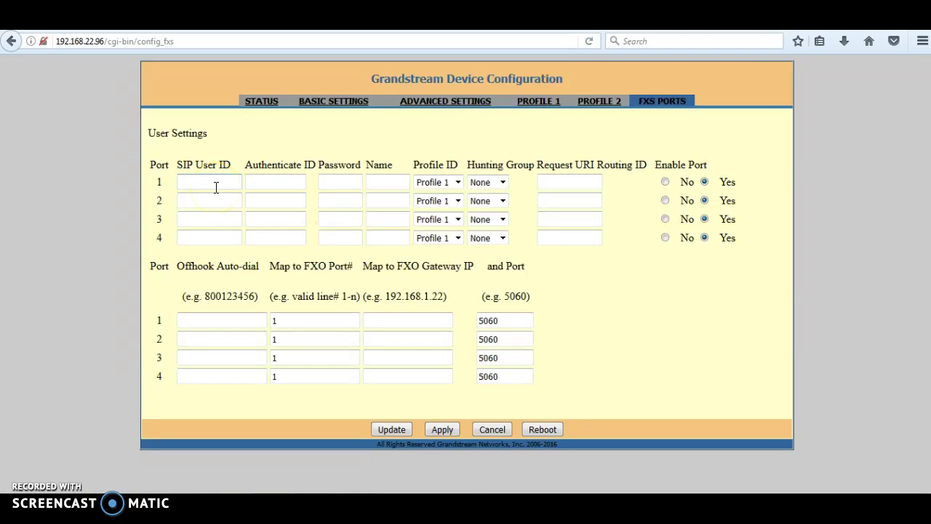
Enter SIP User IDs 1111 and 2222 for FXS ports 1 and 2
click(216, 187)
text(111)
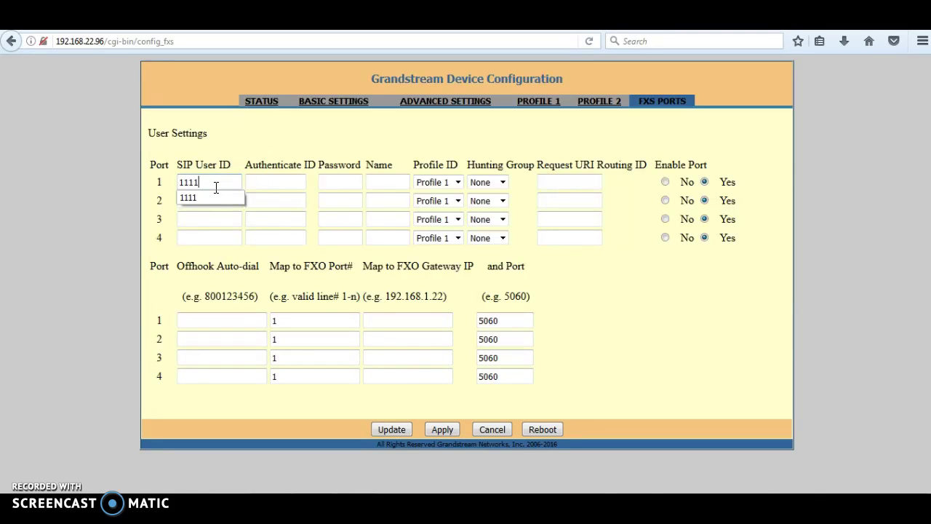
text(1)
click(212, 213)
click(209, 198)
text(222)
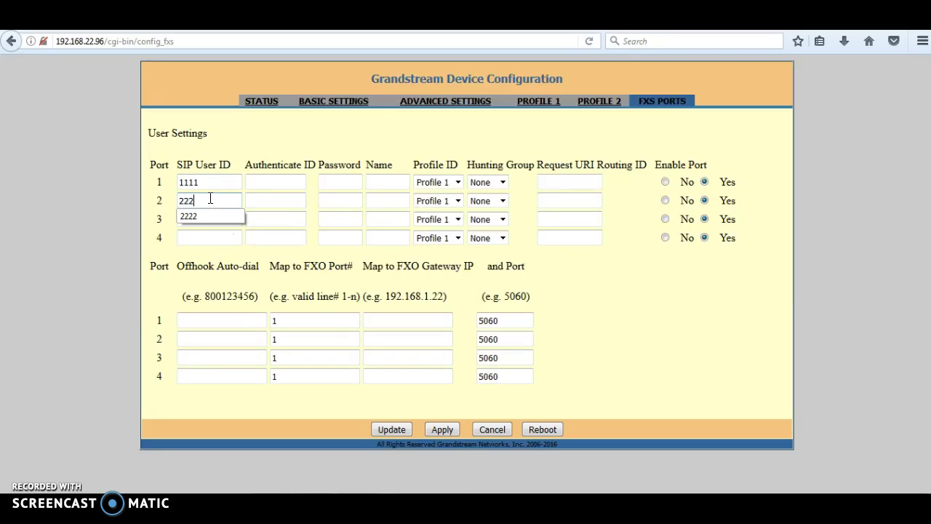
text(2)
click(209, 216)
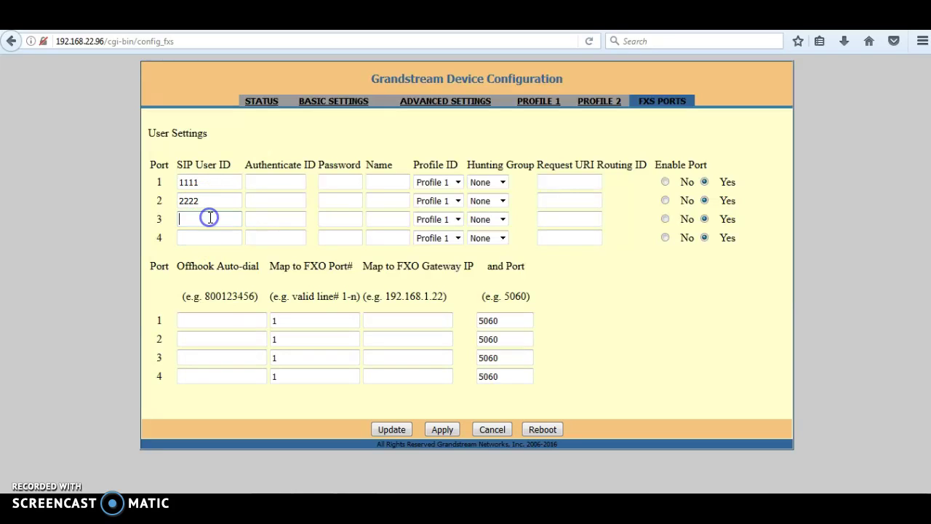
Enter SIP User IDs 3333 and 4444 for FXS ports 3 and 4
click(210, 217)
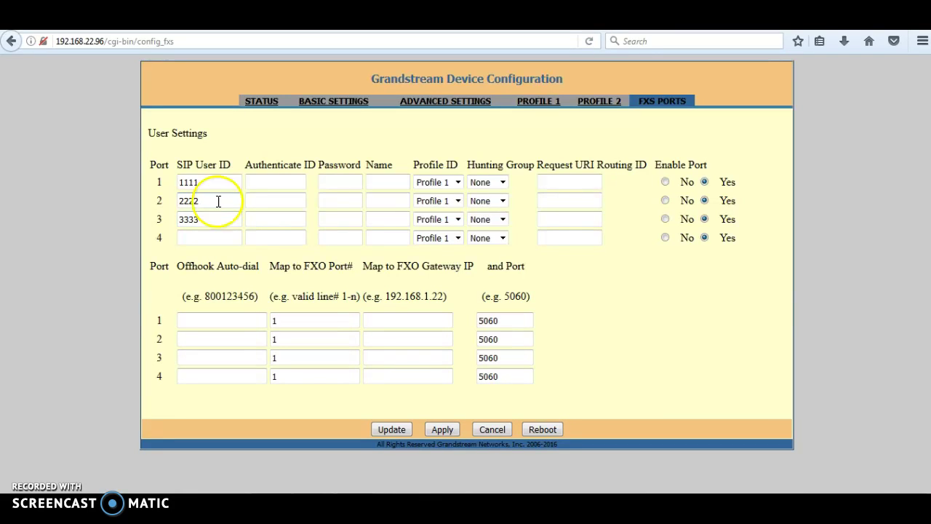
click(202, 180)
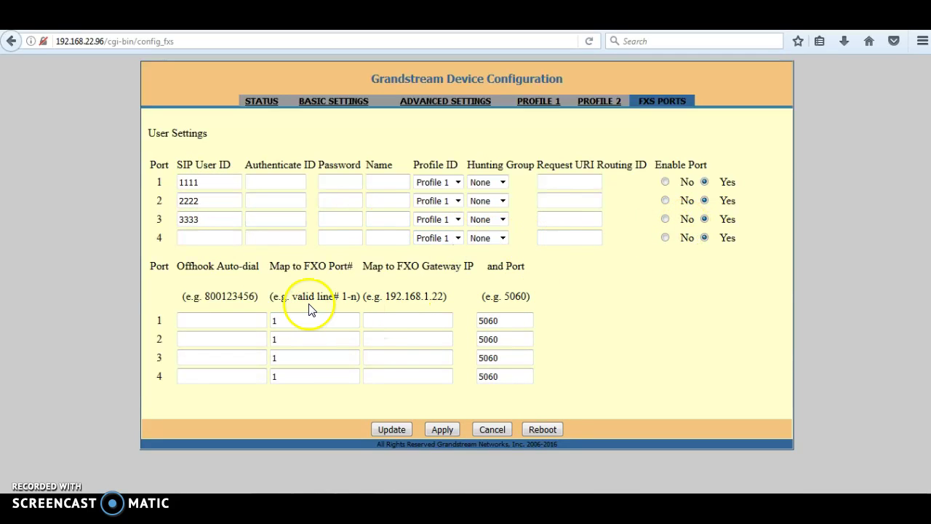
drag(153, 182, 175, 235)
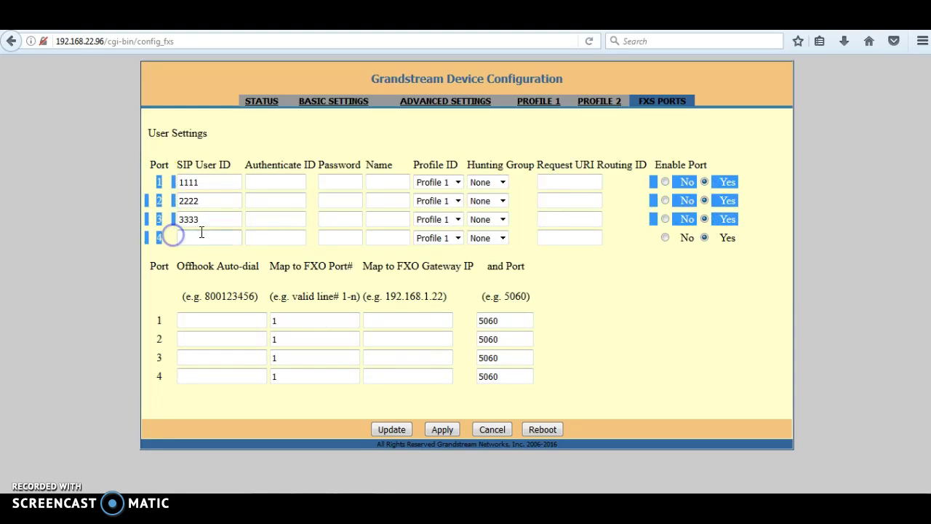
click(206, 237)
text(4444)
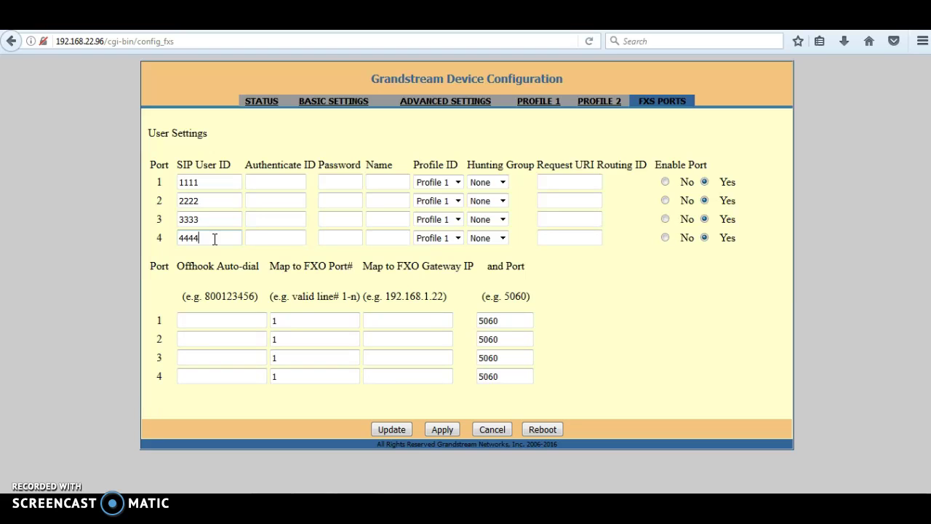
click(187, 297)
drag(186, 297, 545, 295)
click(308, 321)
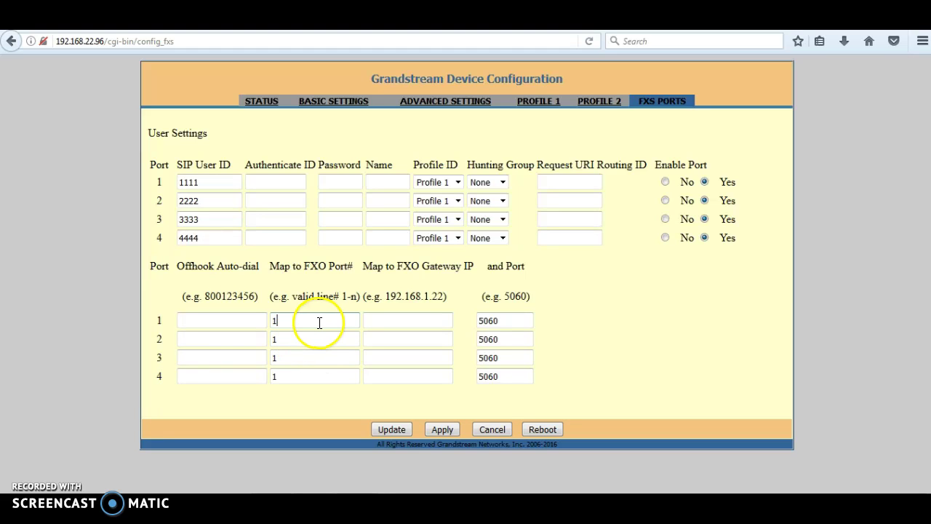
Map row 1 to FXO port 1 at 192.168.22.97, port 5060
click(192, 318)
click(318, 323)
click(407, 320)
text(192.168.22.97)
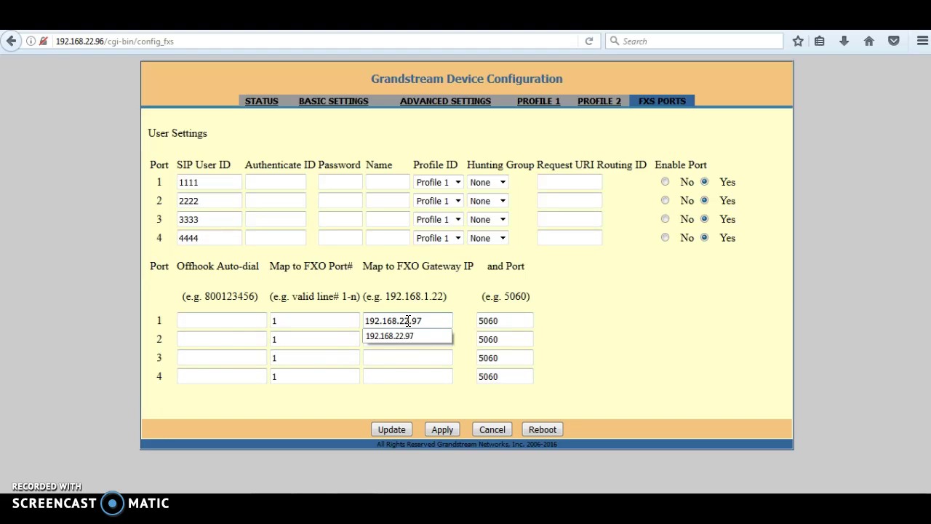
click(644, 325)
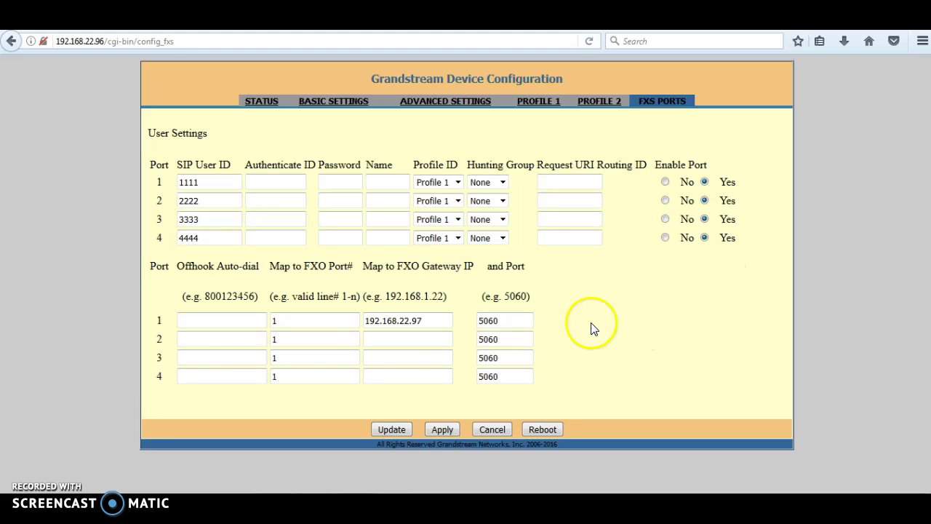
drag(517, 320, 455, 320)
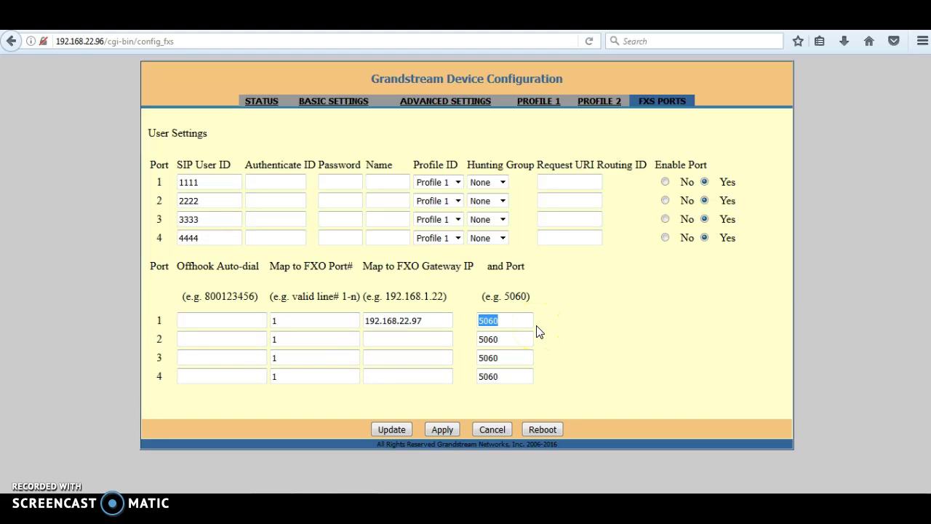
double_click(159, 182)
double_click(158, 201)
double_click(153, 219)
Map row 2 to FXO port 2 at 192.168.22.97, port 5062
drag(290, 339, 238, 339)
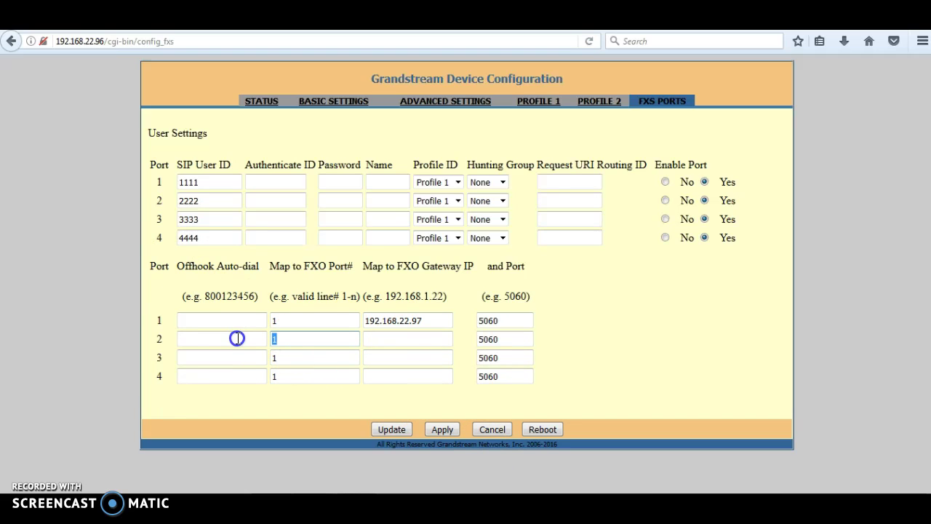
text(2)
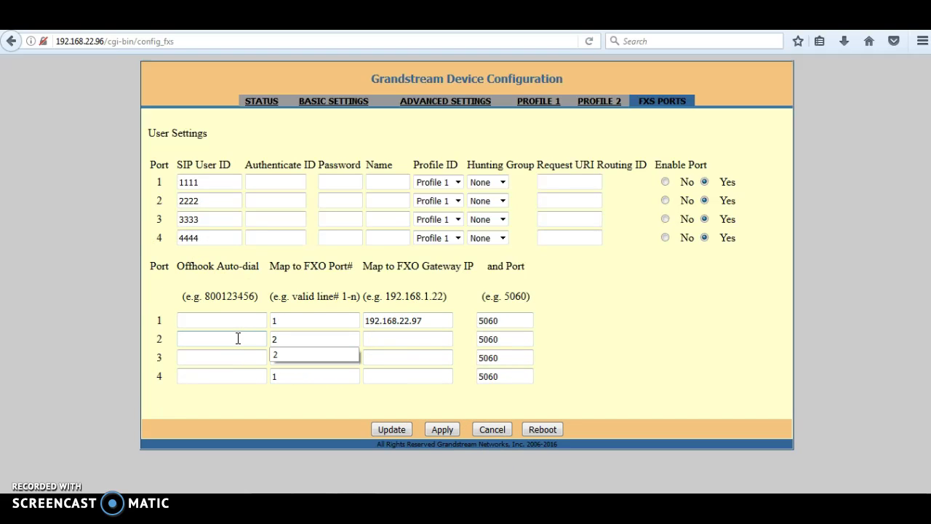
drag(291, 337, 245, 338)
click(391, 338)
click(413, 339)
text(192.168.22)
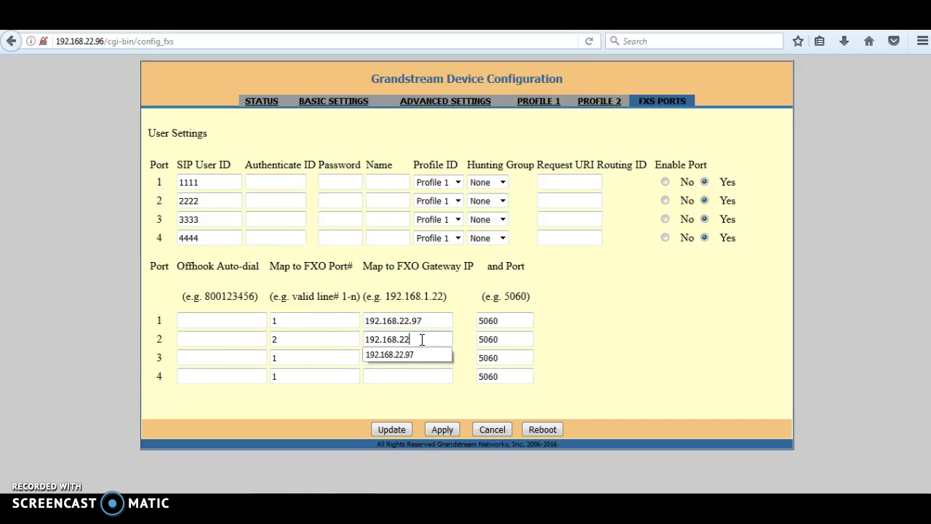
text(.97)
click(530, 339)
key(BackSpace)
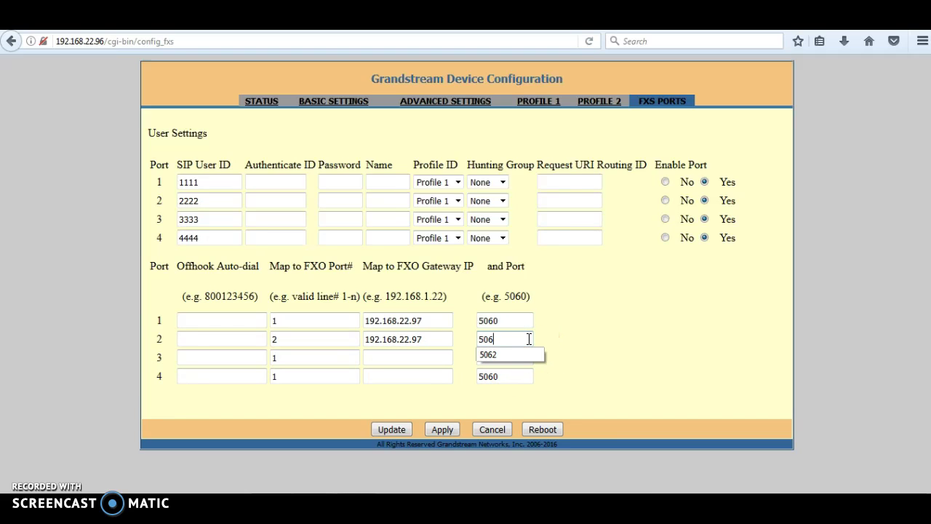
text(2)
Map row 3 to FXO port 3 at 192.168.22.97, port 5064
drag(339, 357, 249, 354)
text(3)
click(405, 363)
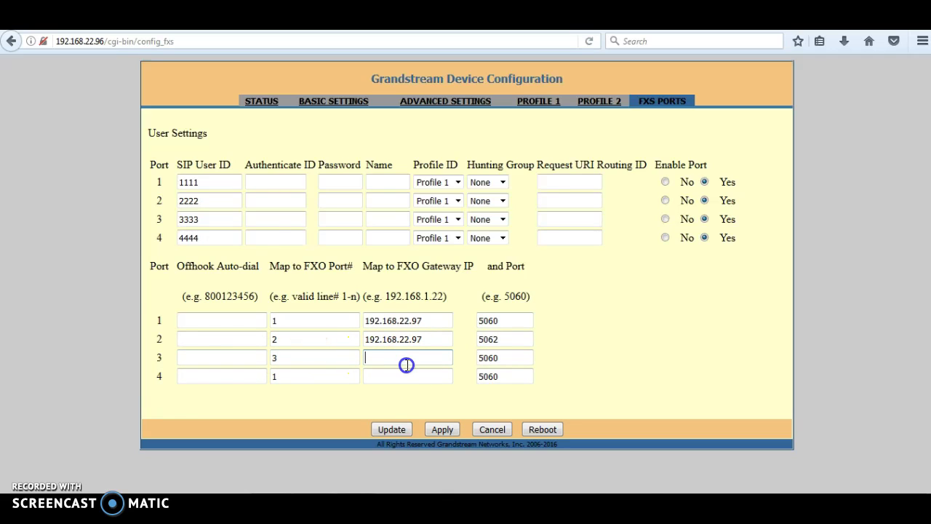
text(192.168.22.97)
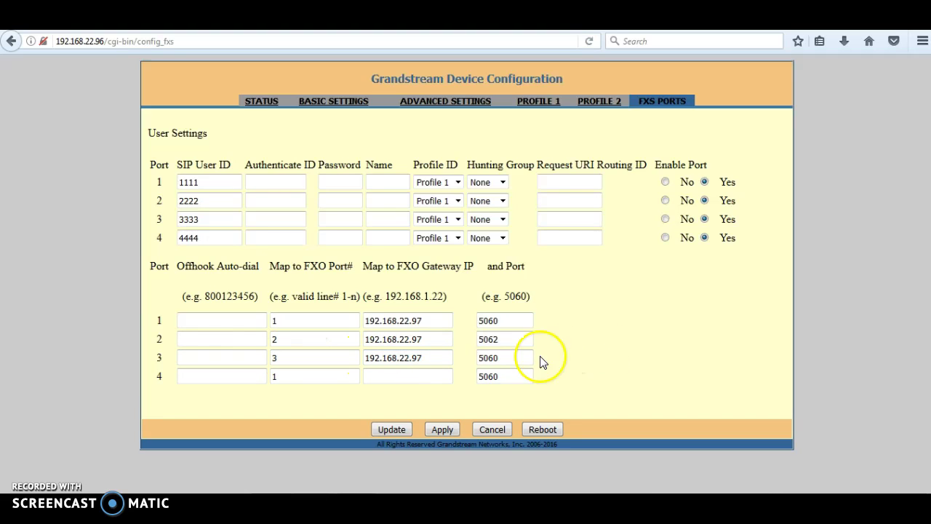
click(506, 358)
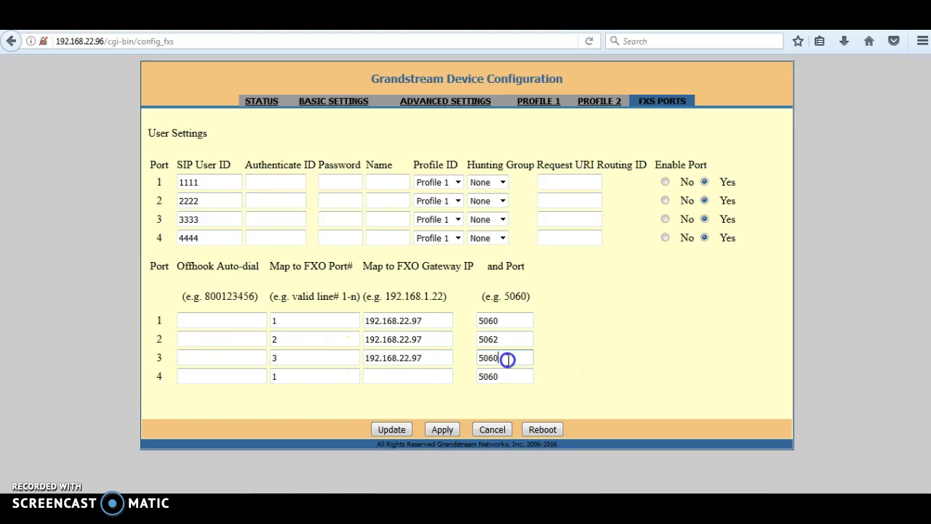
key(BackSpace)
text(4)
Map row 4 to FXO port 4 and begin changing its port from 5060
double_click(291, 374)
text(4)
click(390, 377)
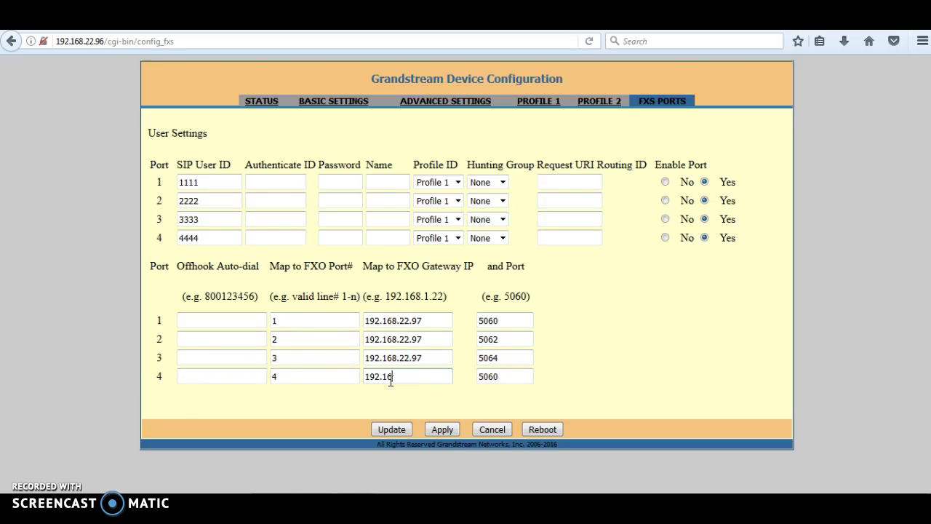
click(470, 379)
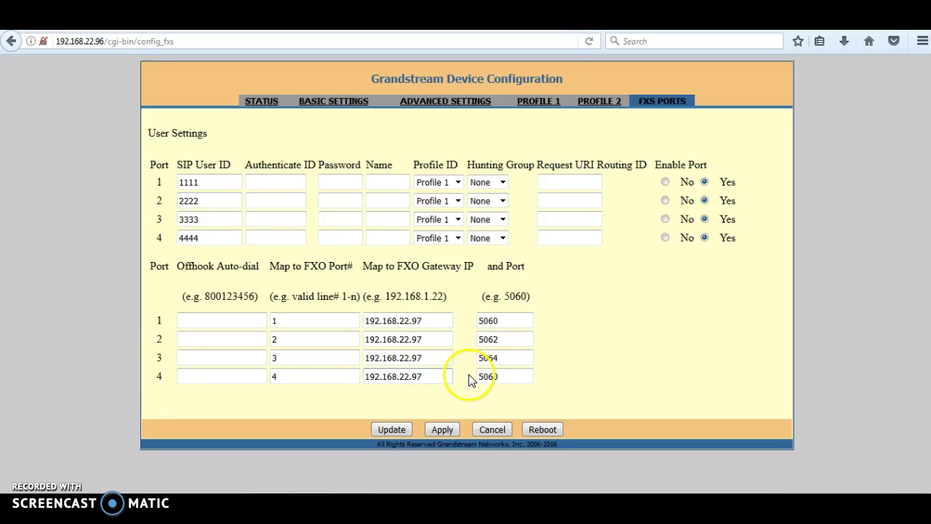
click(502, 377)
key(BackSpace)
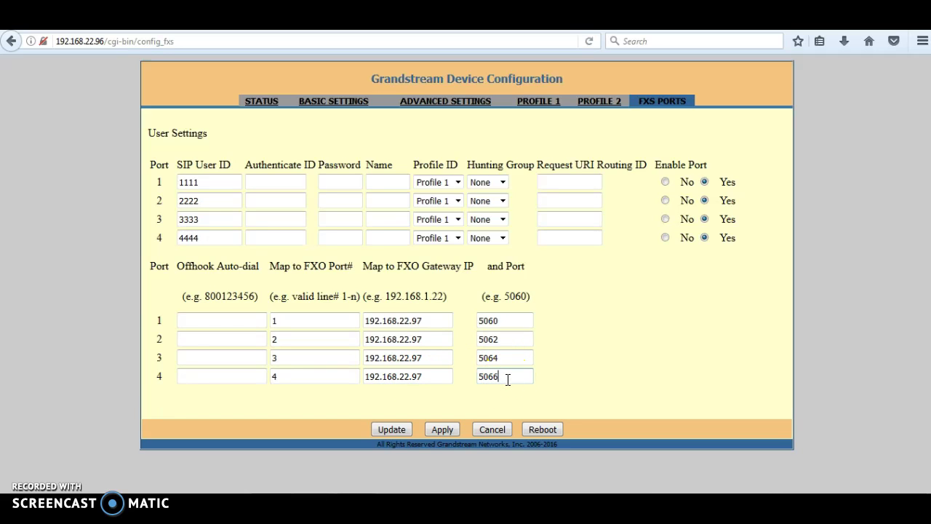
Apply the mapping with row 4 on port 5066, then log in to the 192.168.22.97 FXO gateway
text(6)
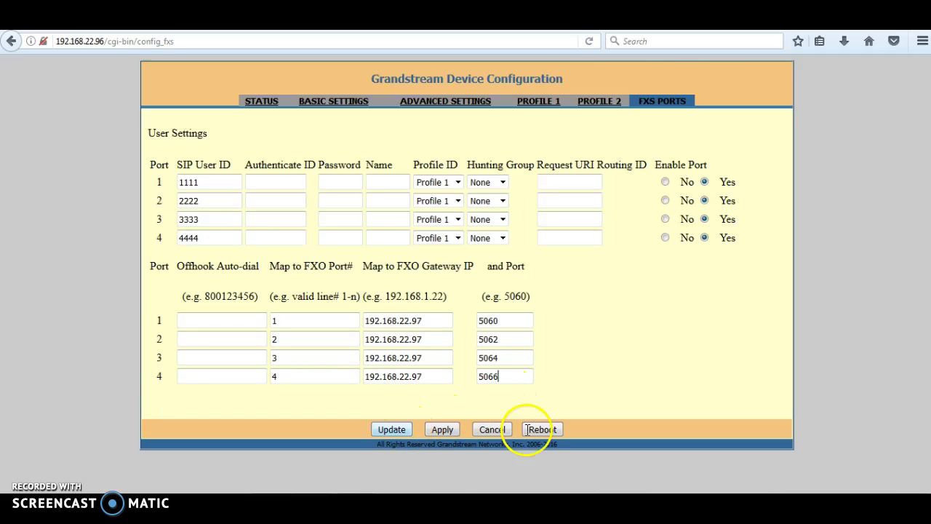
click(443, 432)
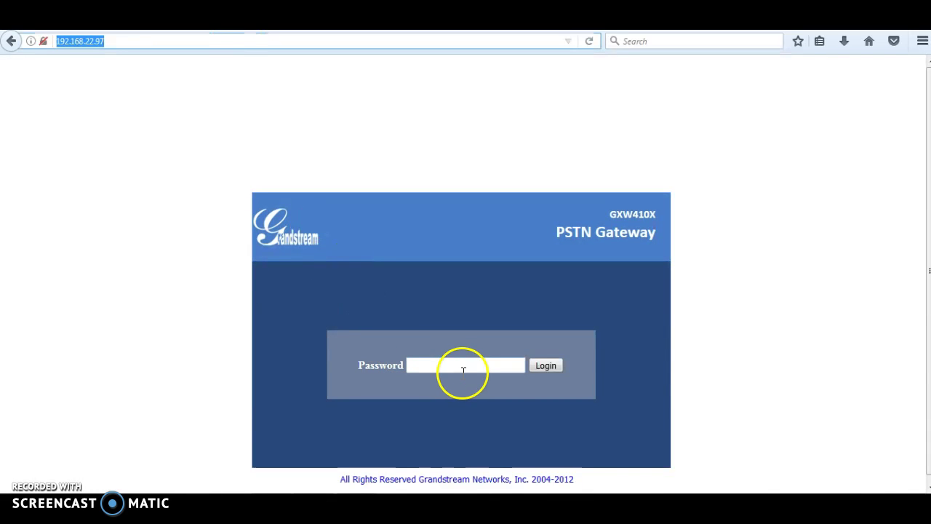
click(461, 364)
key(Return)
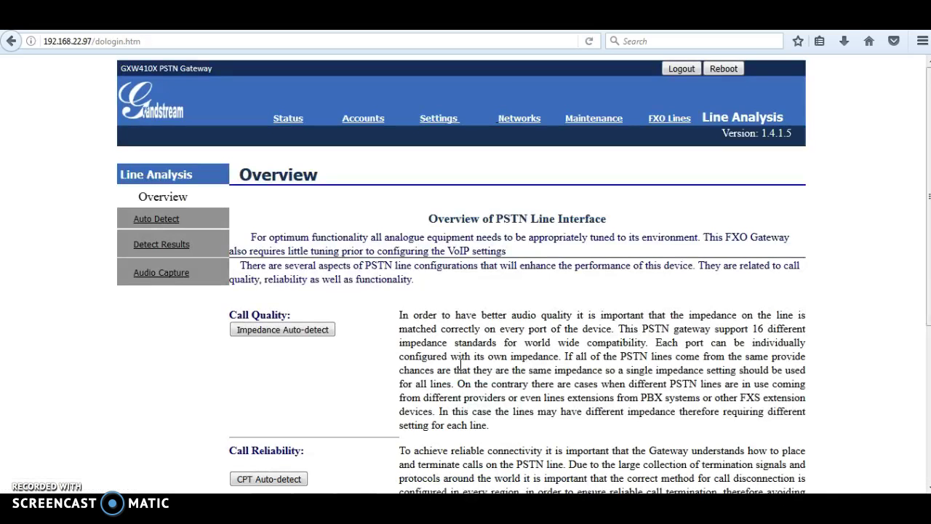
click(363, 119)
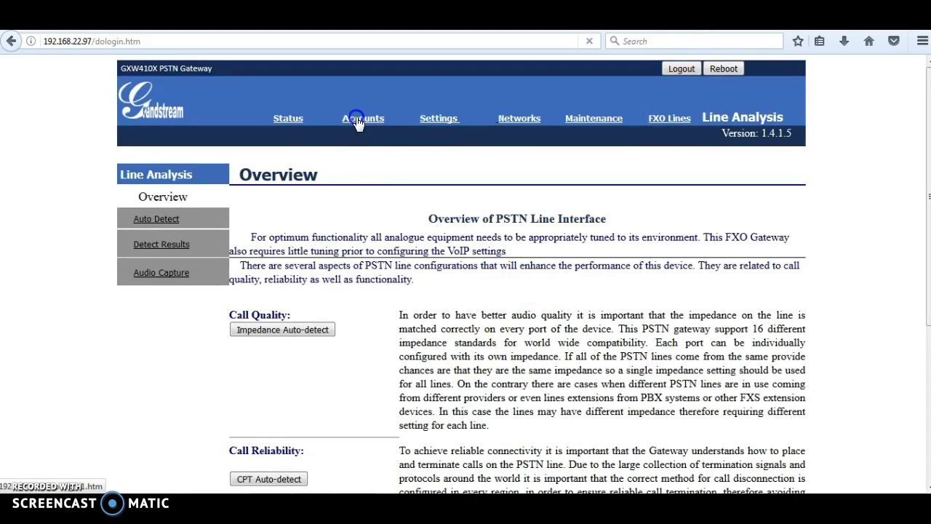
Save 192.168.22.96 as Account 1's SIP Server on the FXO gateway
click(484, 278)
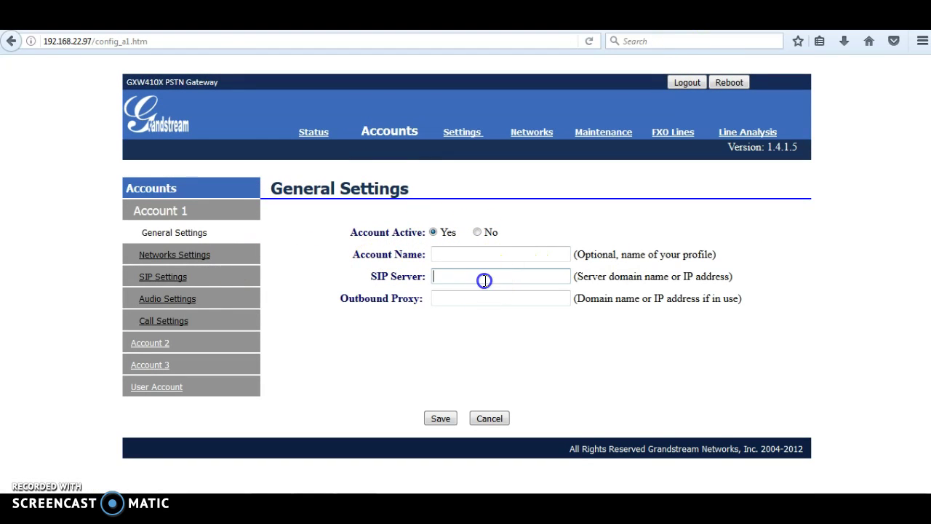
text(192.168.)
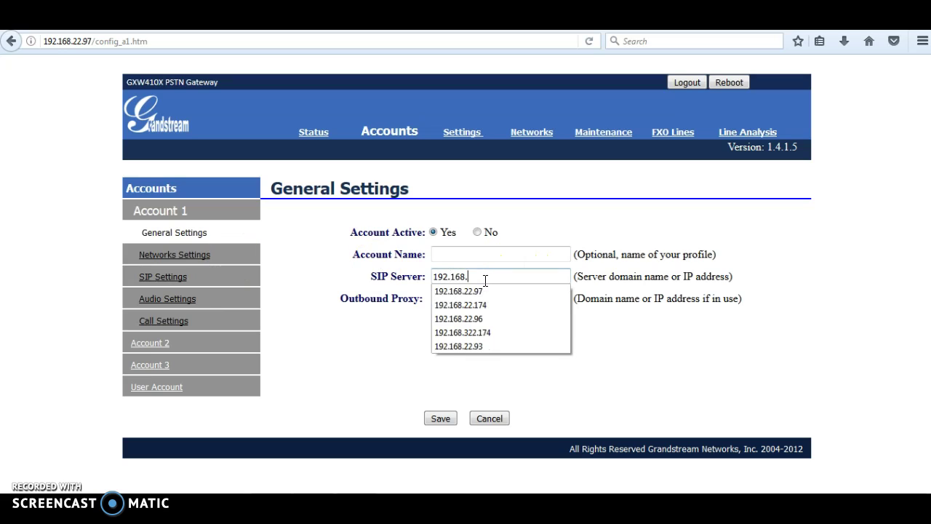
text(22.96)
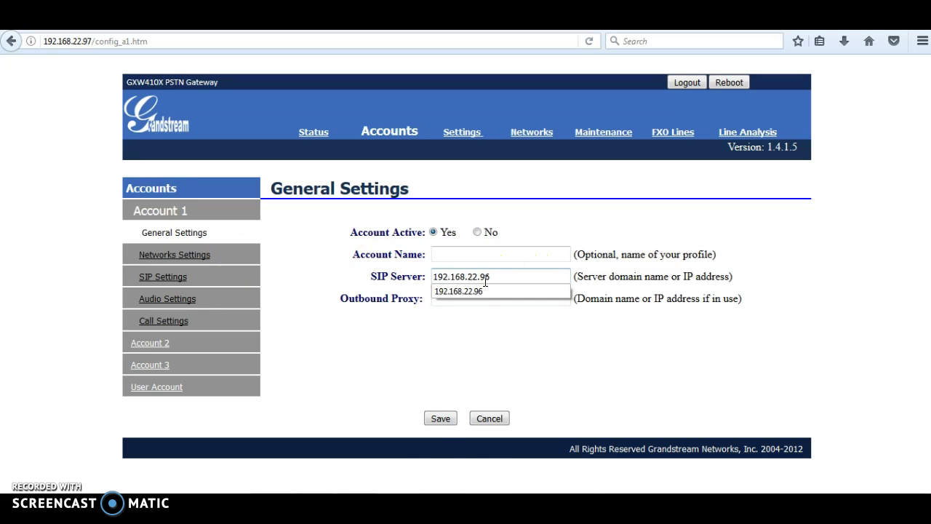
click(448, 427)
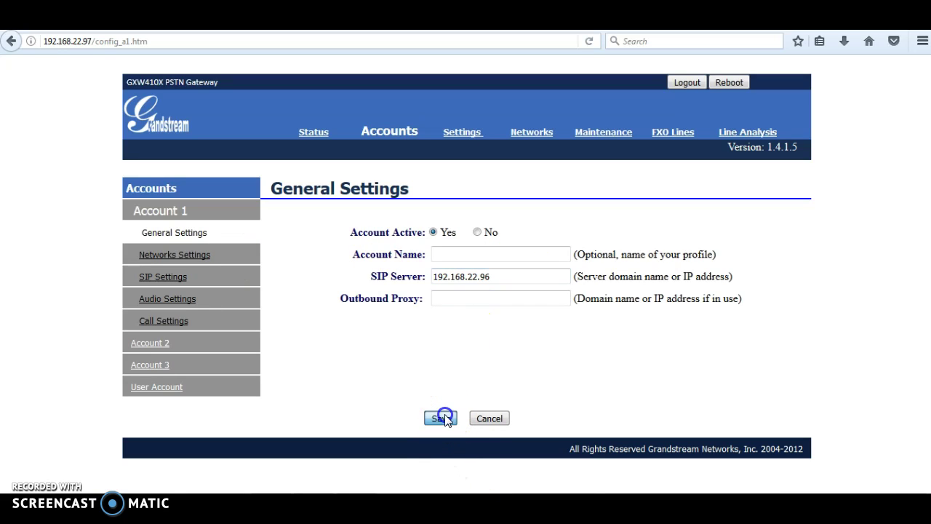
click(349, 127)
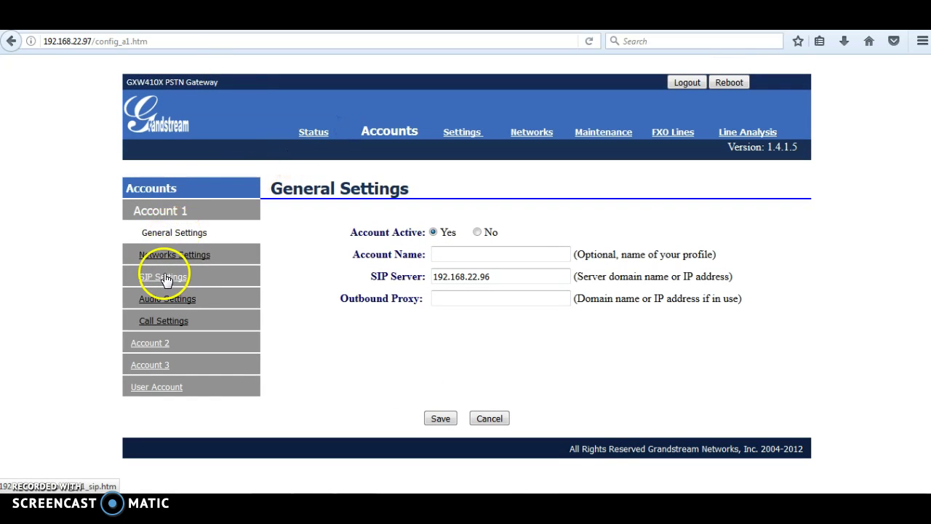
Set Account 1's SIP Registration to No in SIP Settings and save
click(164, 278)
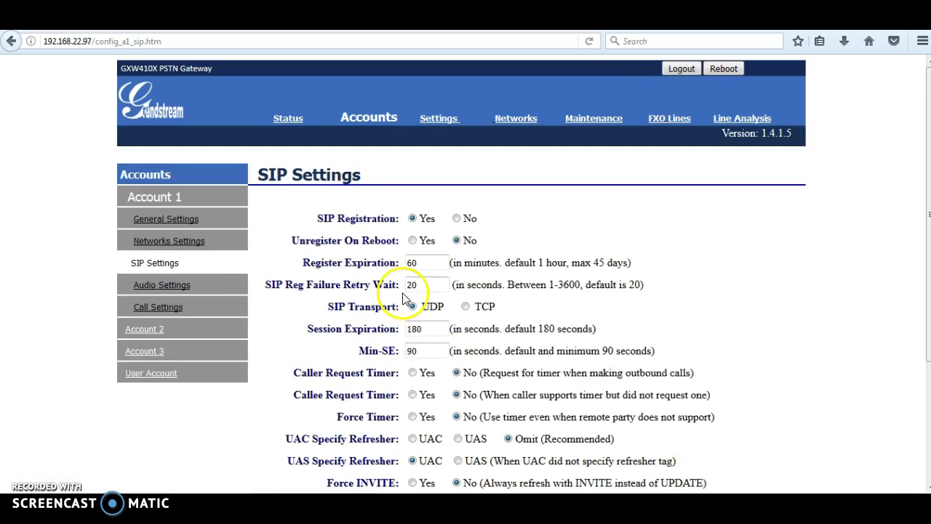
click(457, 219)
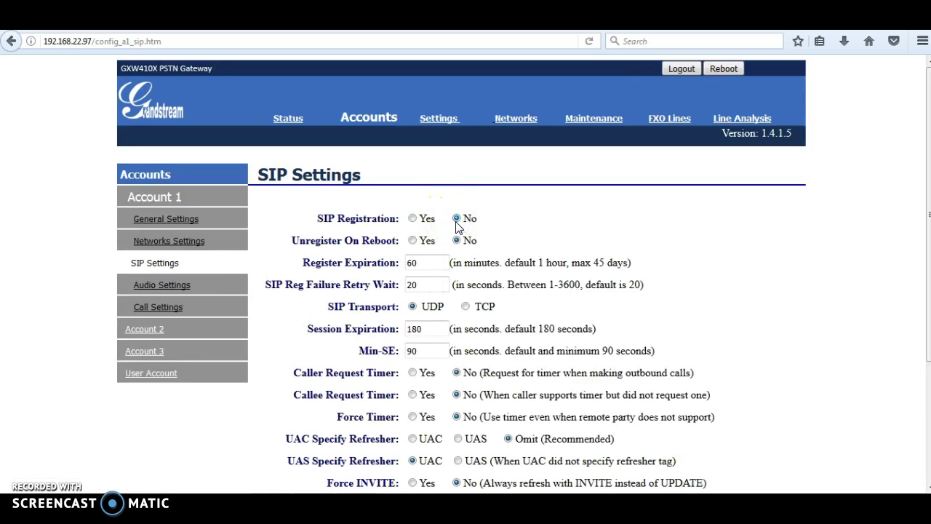
drag(437, 222, 306, 217)
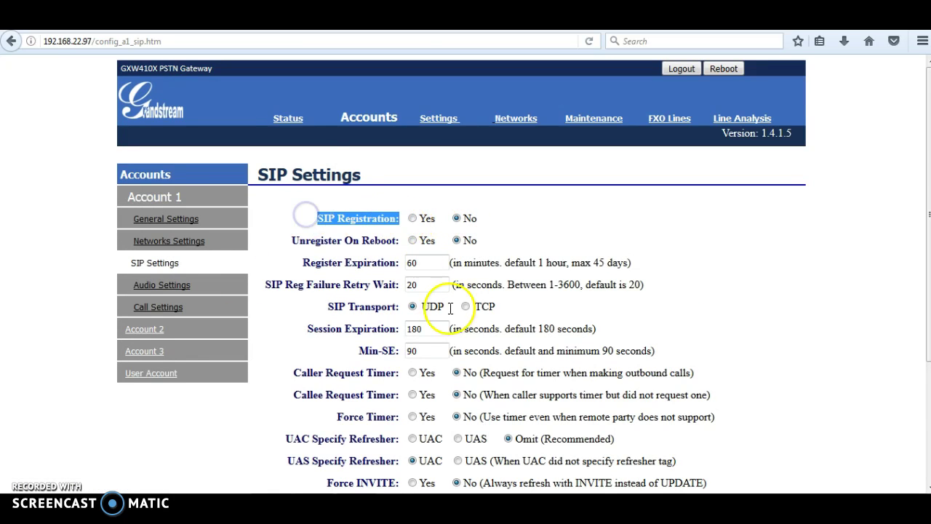
scroll(499, 334, down, 3)
click(434, 441)
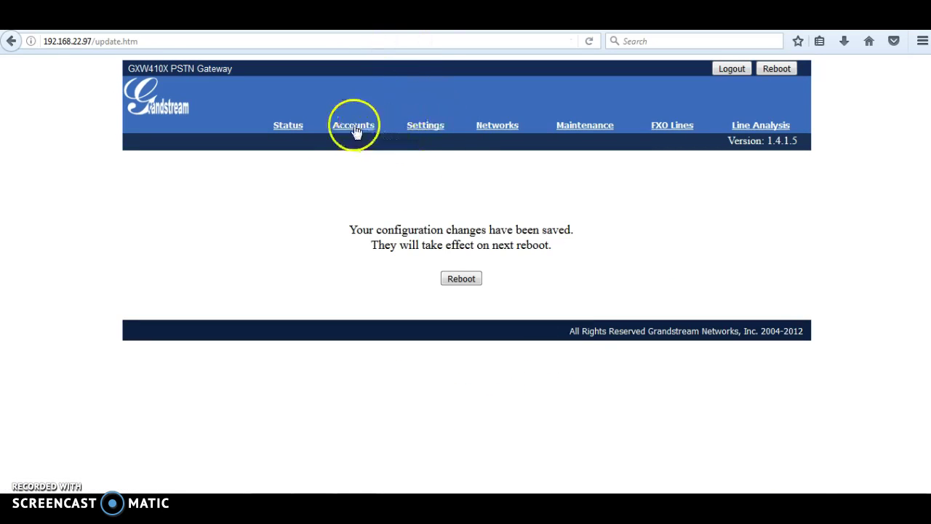
Go to Call Settings > Channels Settings and focus the Calling to VoIP User ID field
click(420, 128)
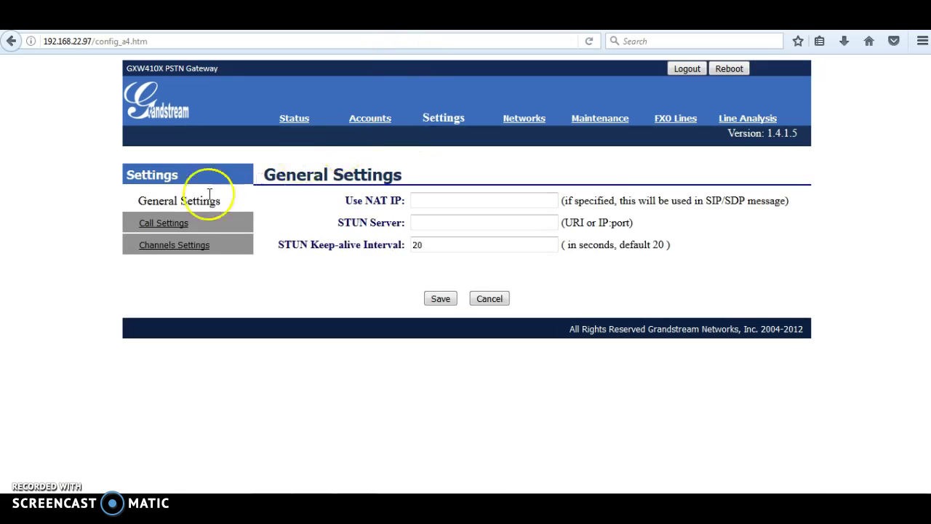
click(167, 224)
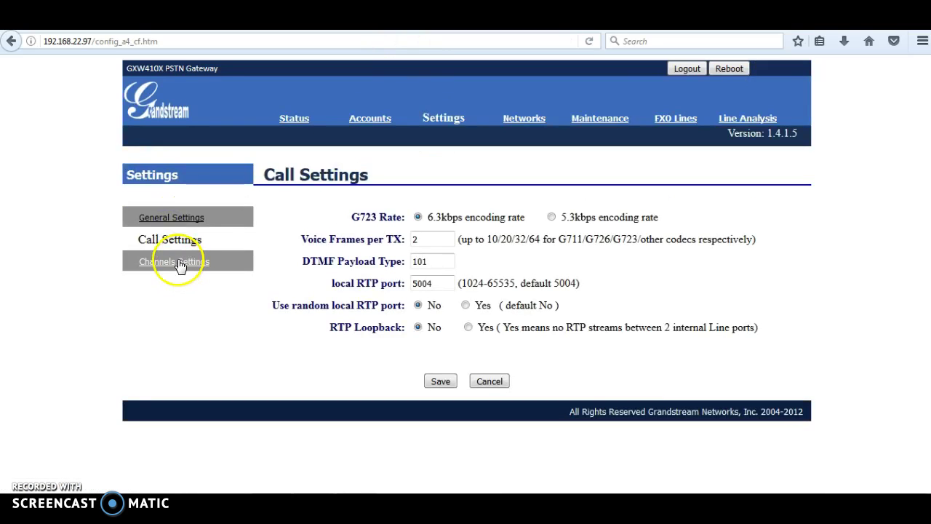
click(177, 263)
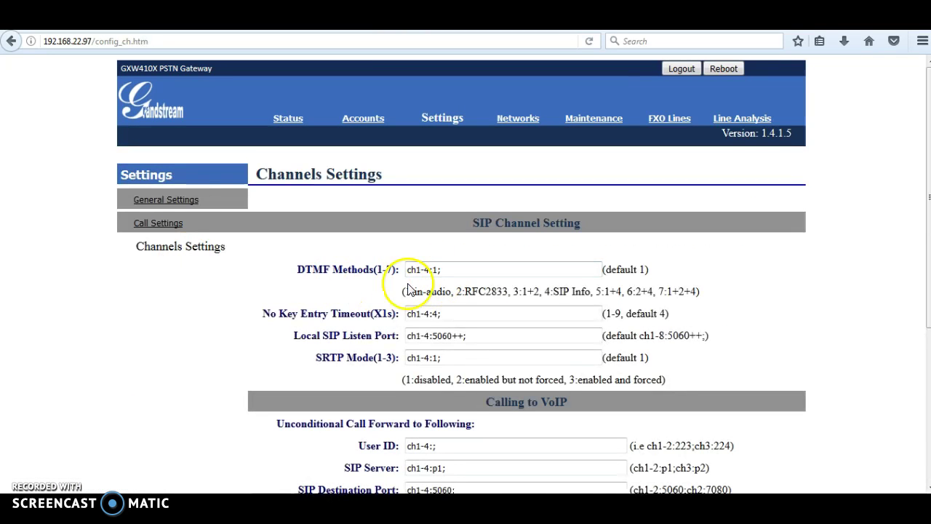
scroll(437, 307, down, 3)
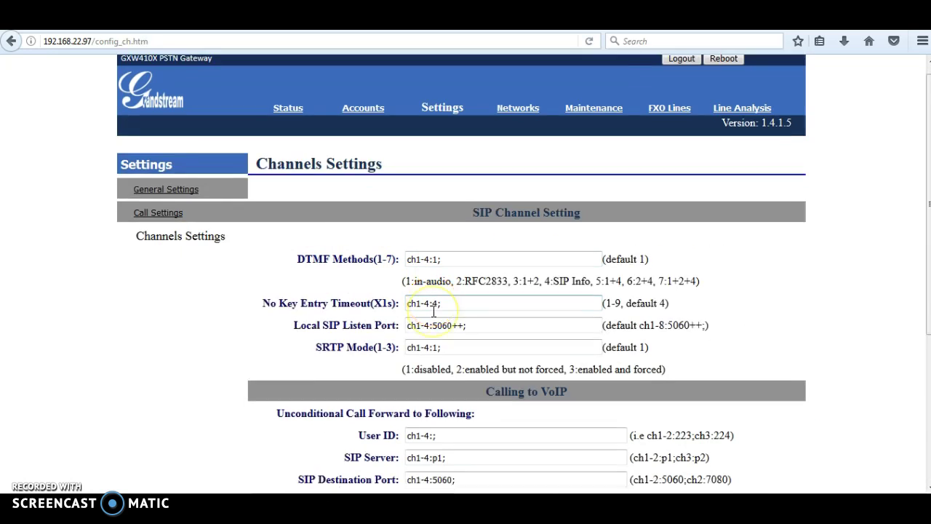
click(433, 289)
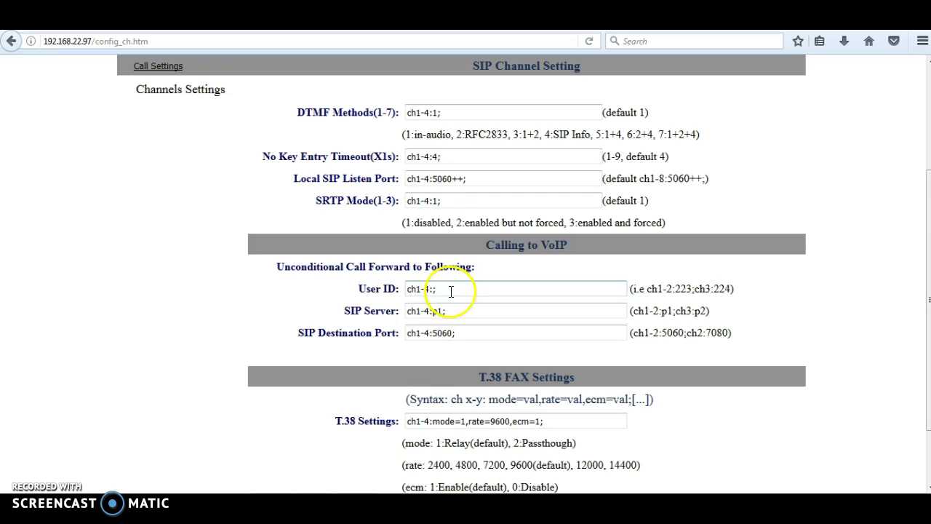
Change the User ID to ch1:1111; and paste copies of that entry after it
double_click(427, 289)
key(BackSpace)
key(BackSpace)
click(427, 288)
text(111)
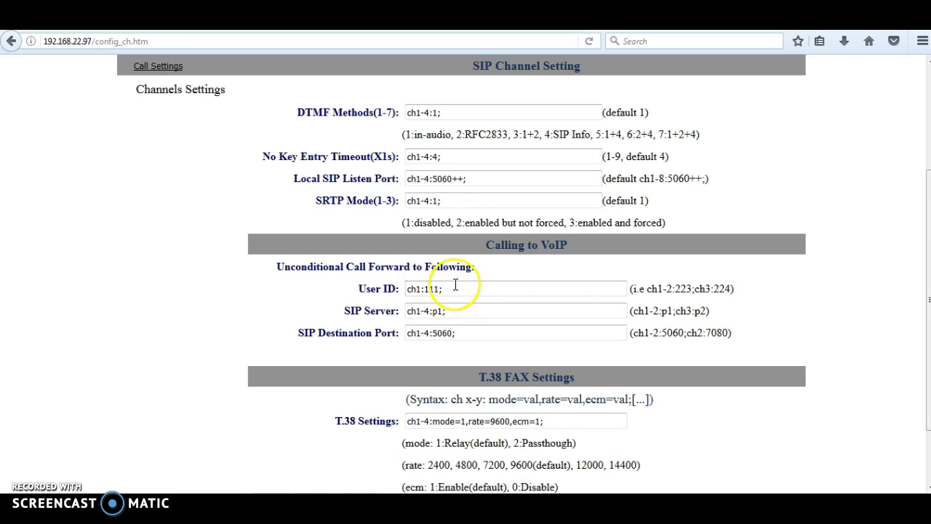
text(1)
drag(468, 291, 370, 285)
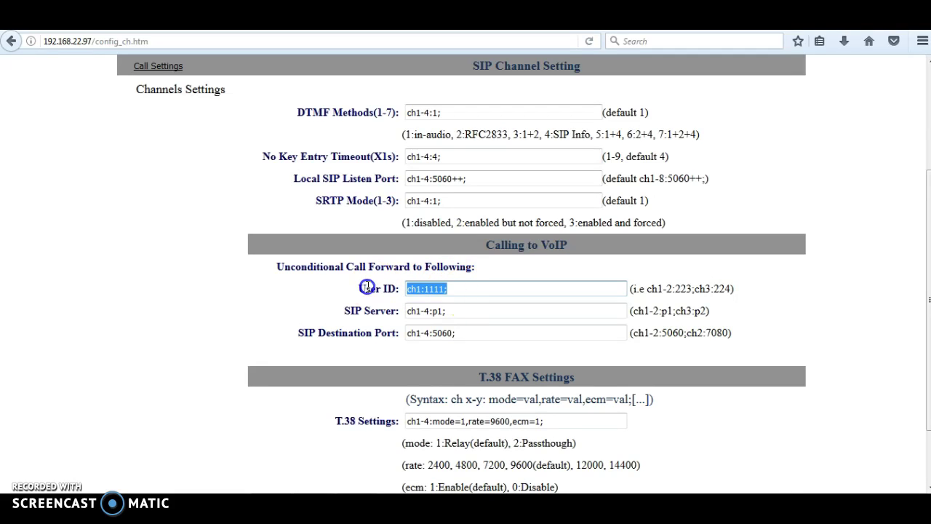
right_click(443, 292)
click(476, 338)
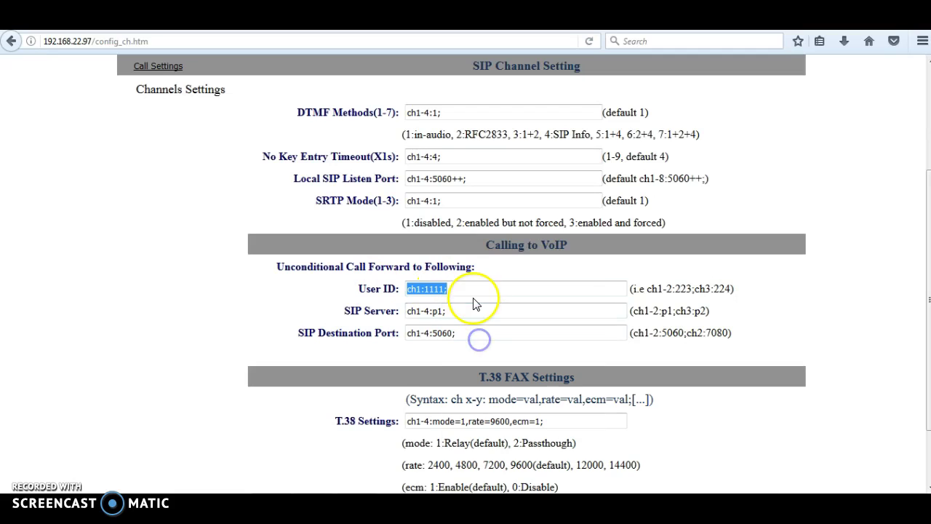
click(462, 290)
key(ctrl+v)
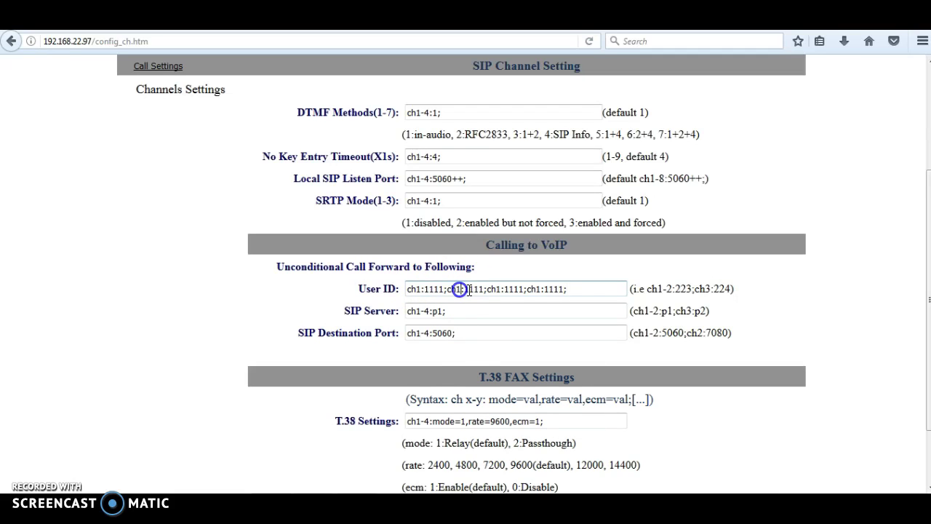
Edit the pasted copies into ch2:2222;, ch3:3333; and ch4:4444;
text(2)
click(485, 290)
key(BackSpace)
key(BackSpace)
key(BackSpace)
key(BackSpace)
key(BackSpace)
text(2222;)
click(523, 288)
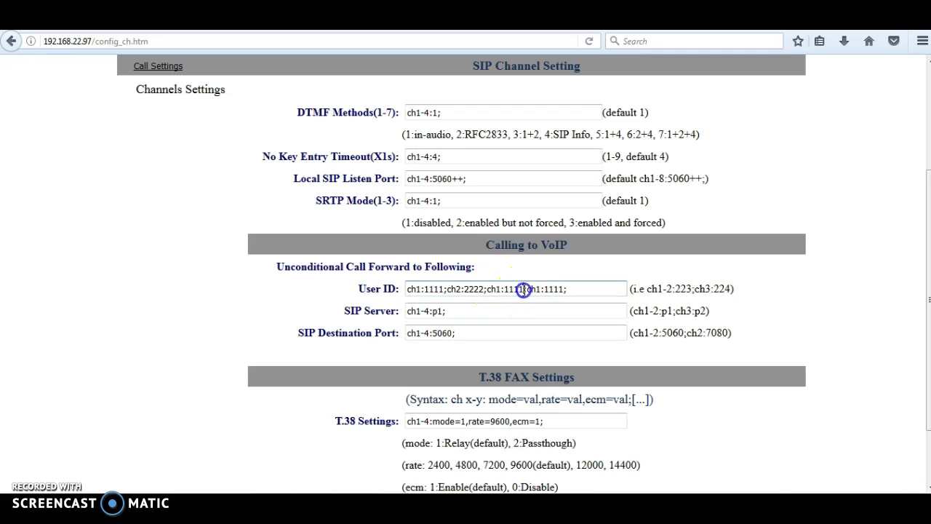
key(BackSpace)
key(BackSpace)
click(499, 289)
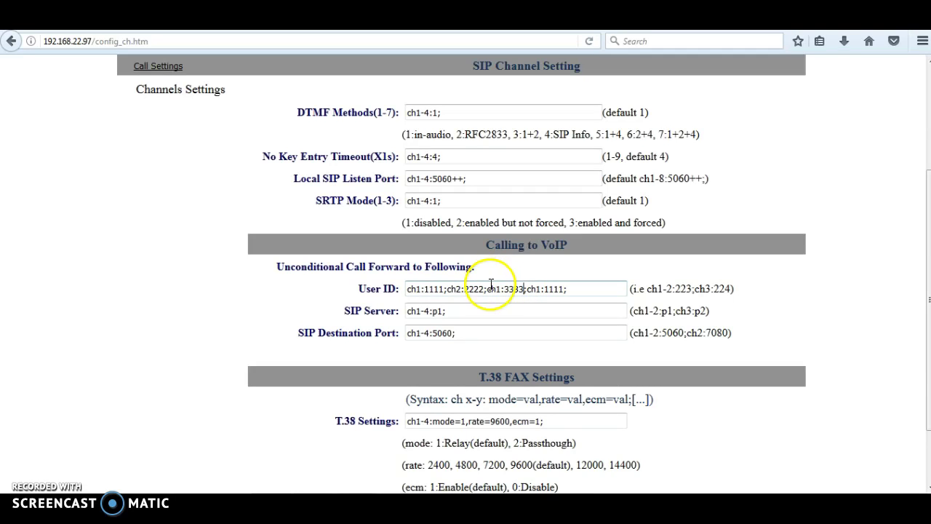
key(BackSpace)
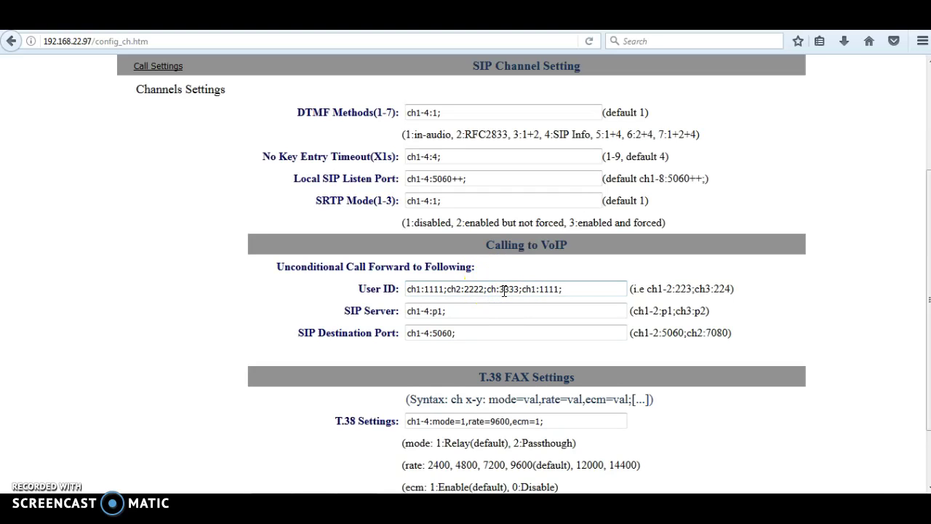
text(3)
click(567, 289)
key(BackSpace)
key(BackSpace)
key(BackSpace)
key(BackSpace)
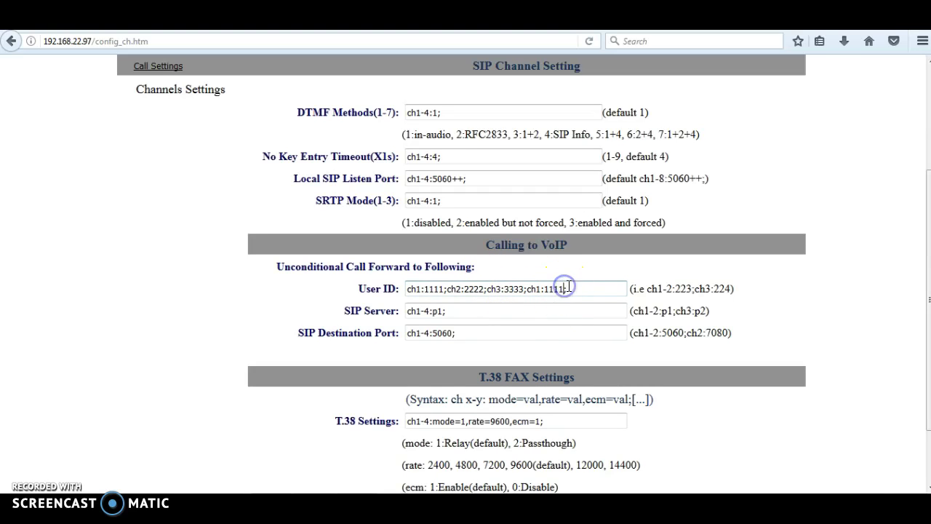
click(560, 289)
key(BackSpace)
text(4)
click(452, 312)
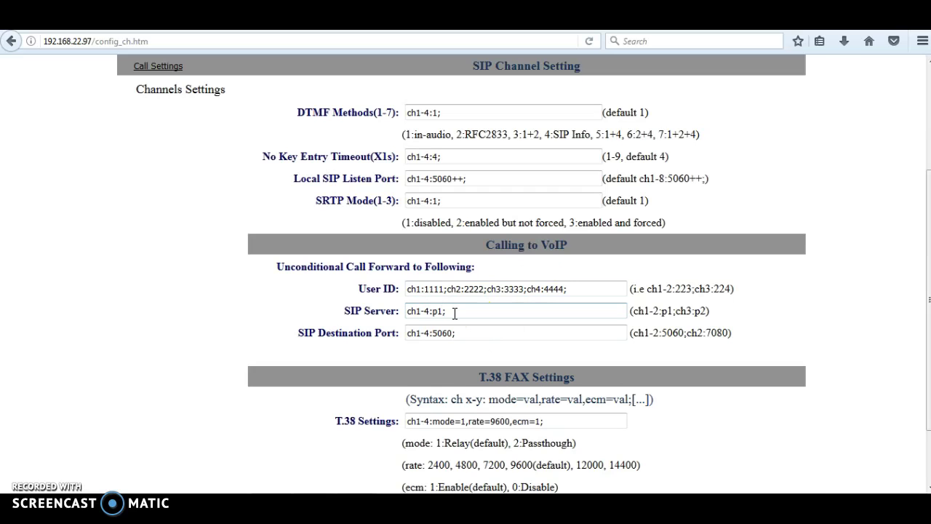
Change SIP Destination Port to ch1-4:5060++; and review the channel mappings
click(452, 333)
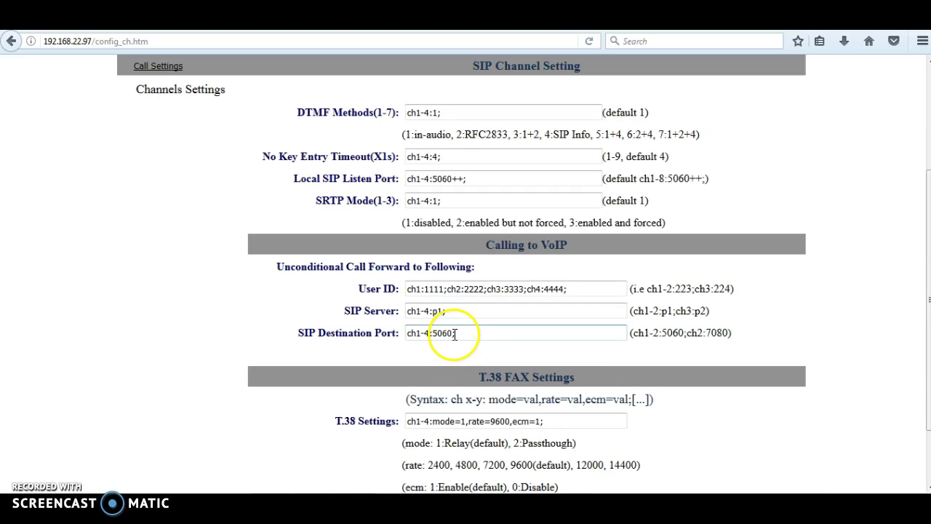
click(481, 333)
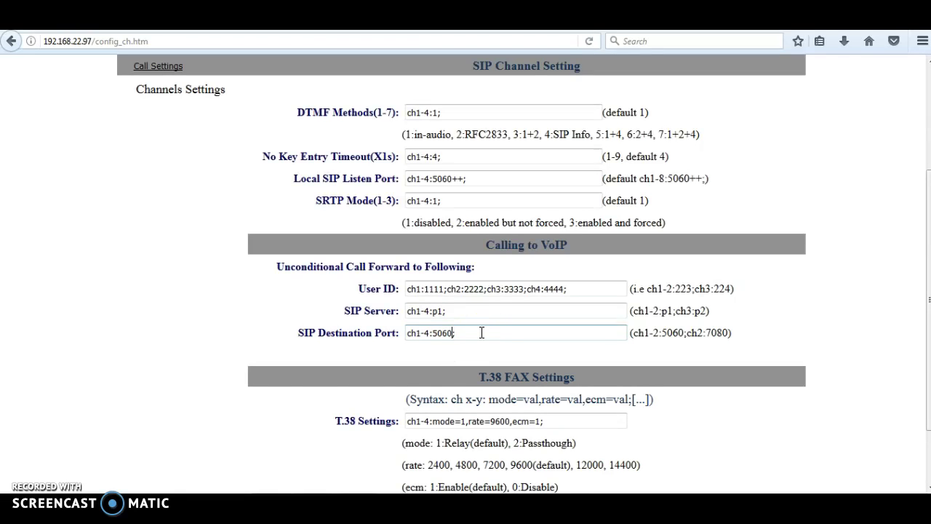
text(++;)
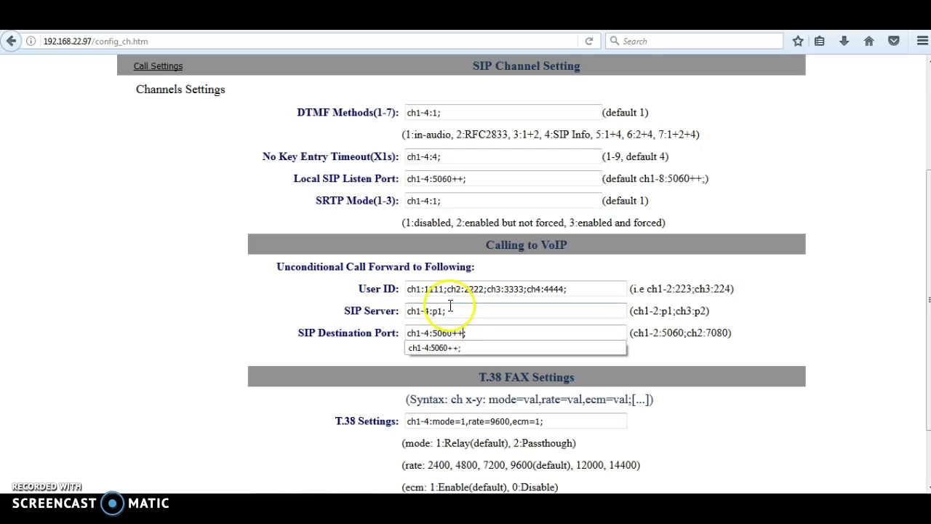
double_click(432, 288)
drag(432, 288, 434, 332)
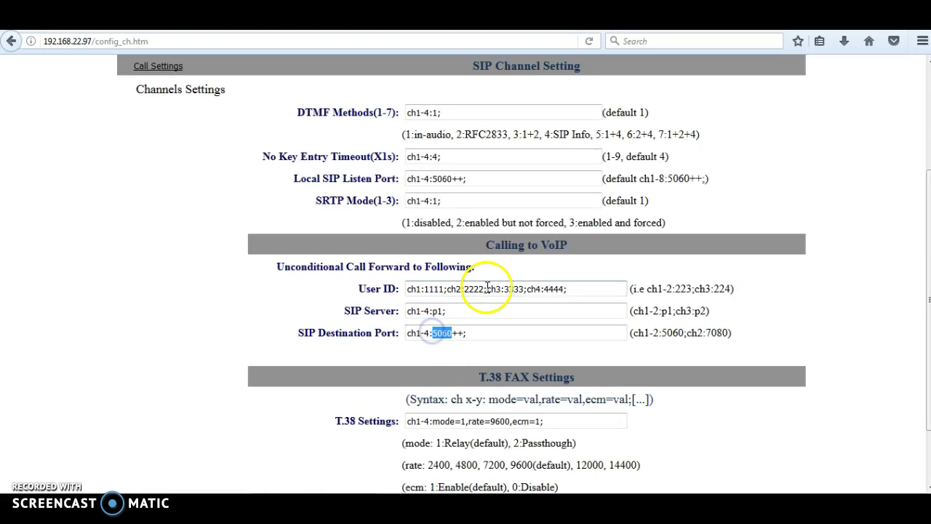
drag(484, 289, 443, 291)
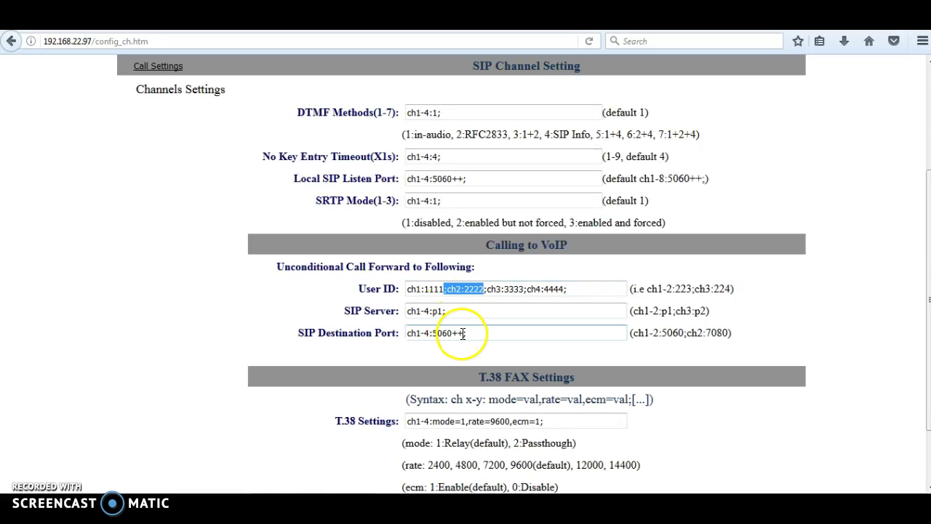
click(462, 334)
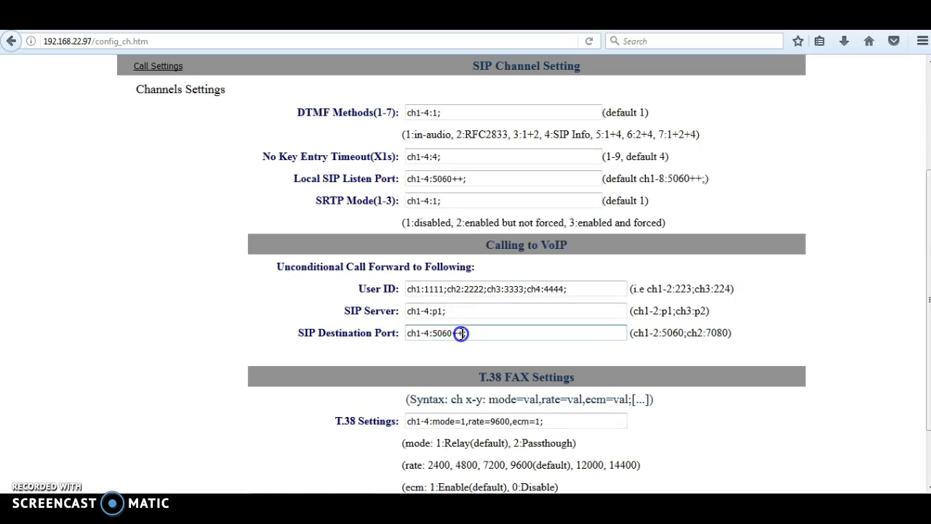
mouse_move(461, 333)
mouse_down()
mouse_move(439, 332)
mouse_move(461, 338)
mouse_up()
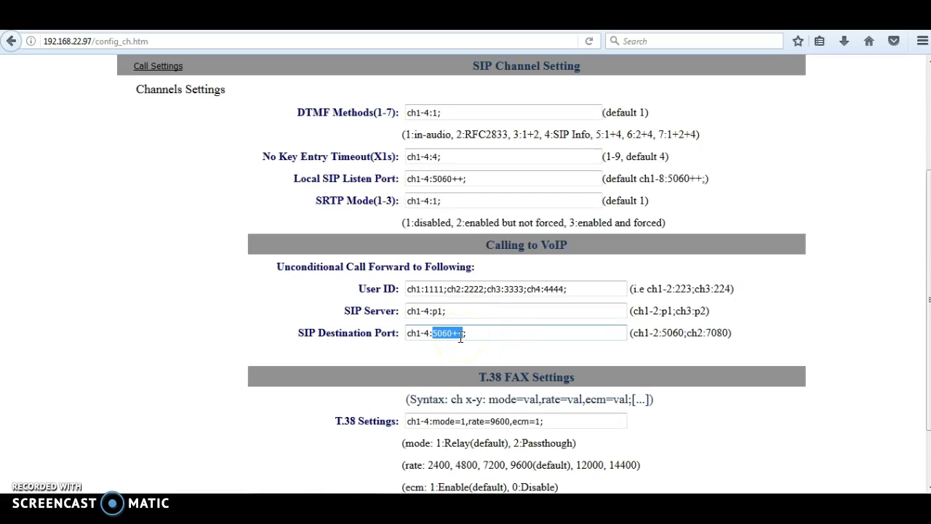
click(472, 334)
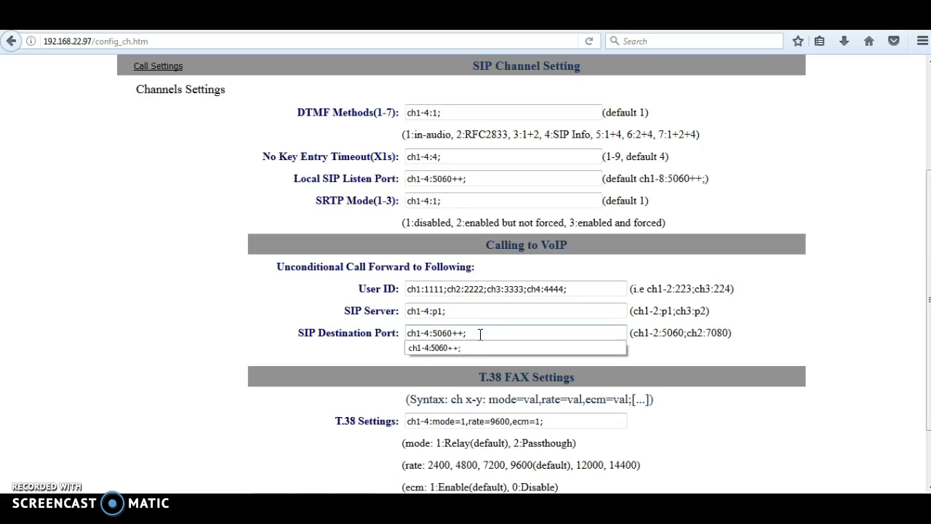
Save the channel settings on the FXO gateway
click(767, 449)
scroll(677, 374, down, 2)
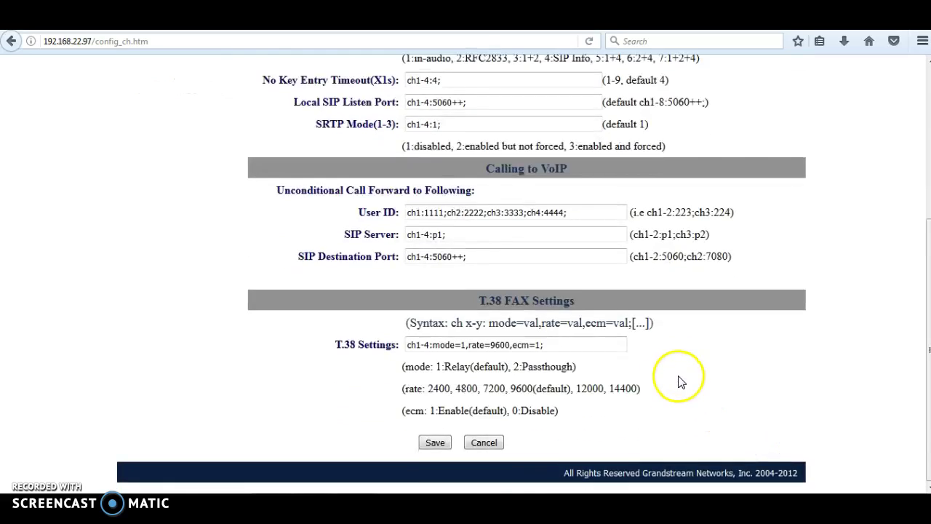
click(435, 440)
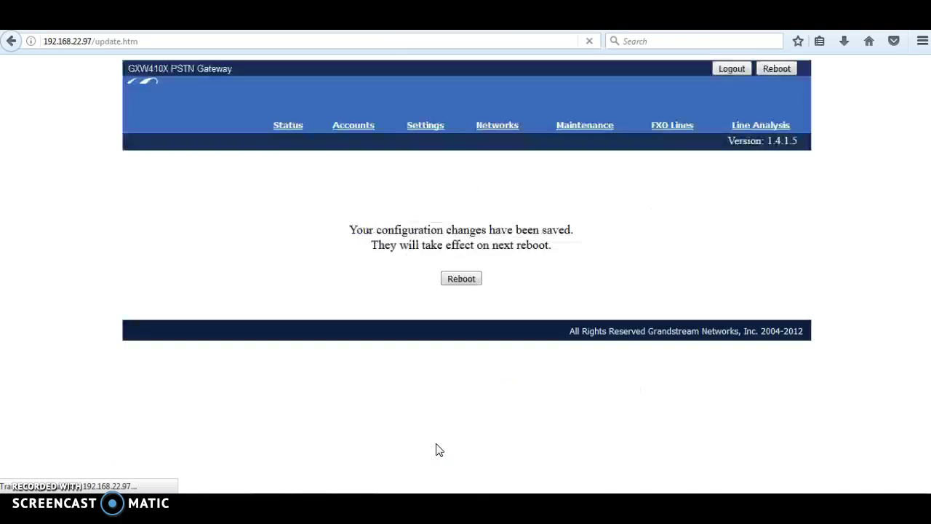
Open the FXO gateway's line dialing settings page
click(434, 340)
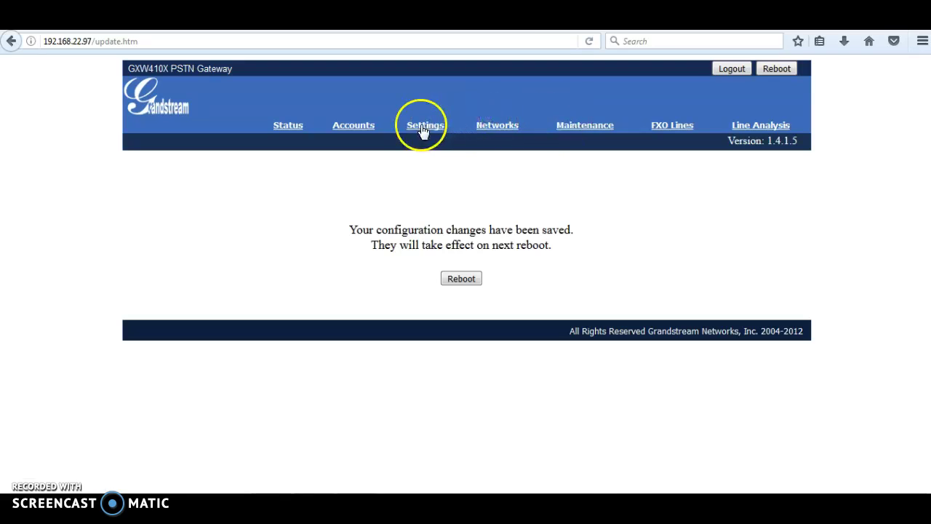
click(668, 128)
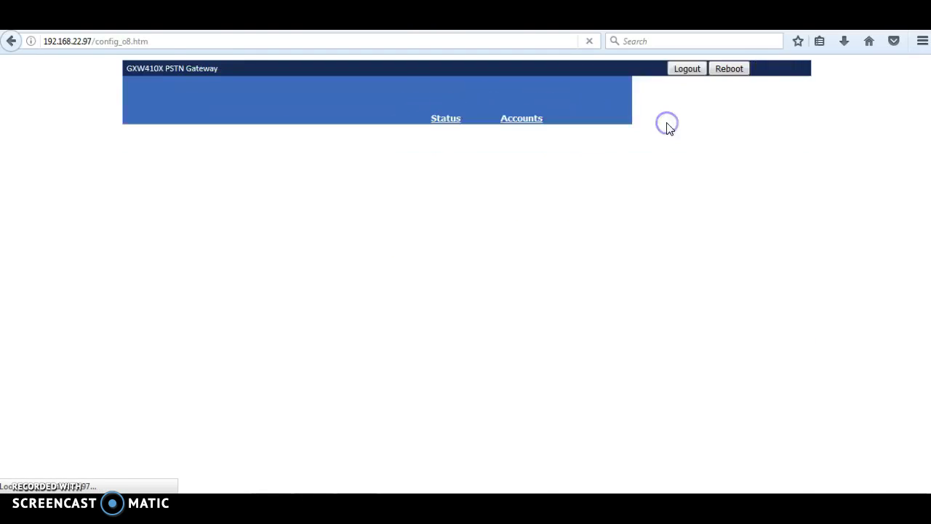
scroll(291, 271, down, 3)
scroll(291, 271, down, 1)
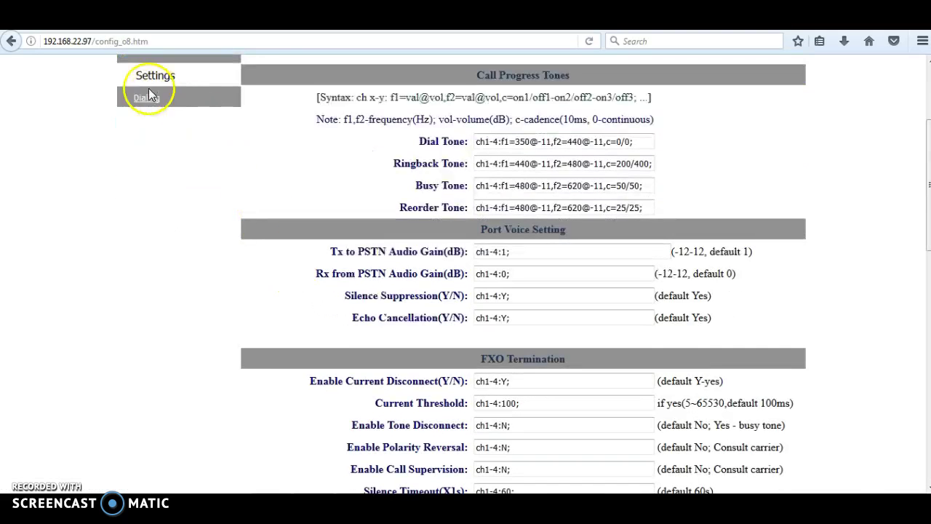
click(139, 96)
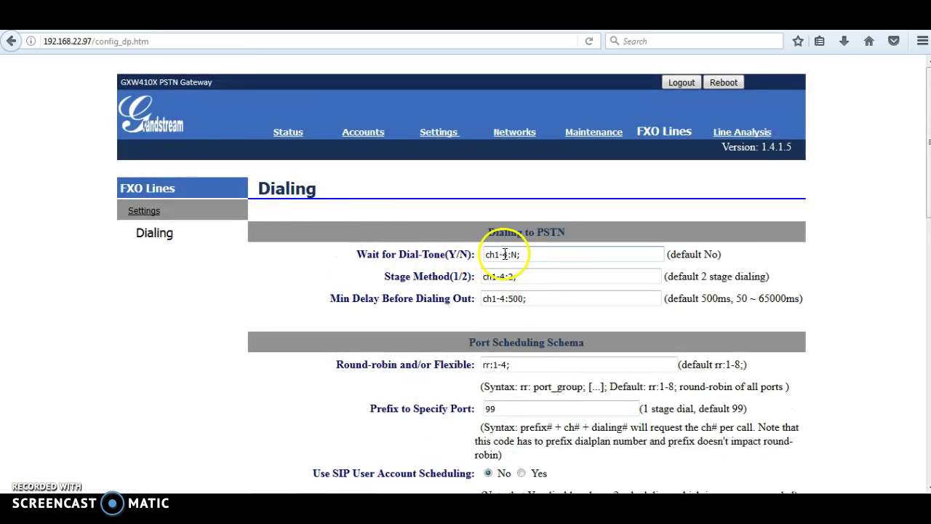
Change Stage Method to one-stage dialing, ch1-4:1;
drag(517, 254, 498, 254)
click(514, 275)
key(BackSpace)
key(BackSpace)
text(1)
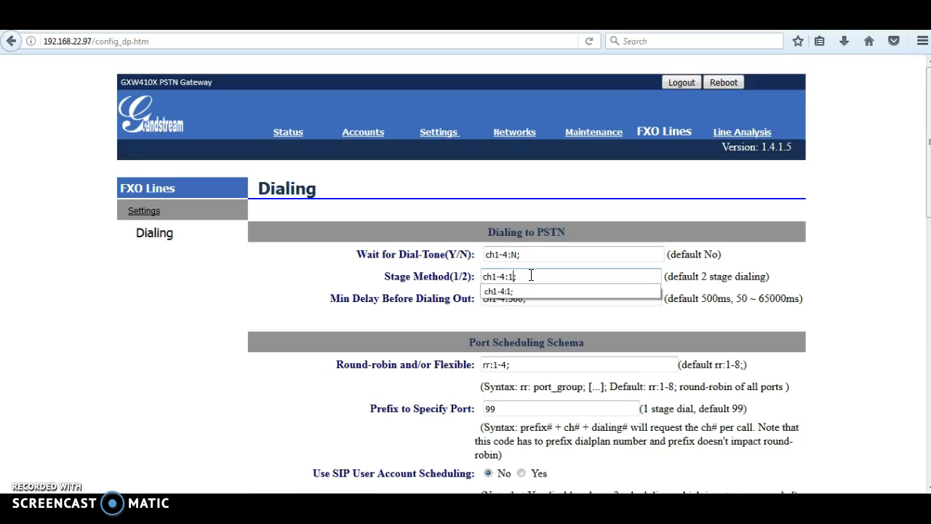
click(575, 293)
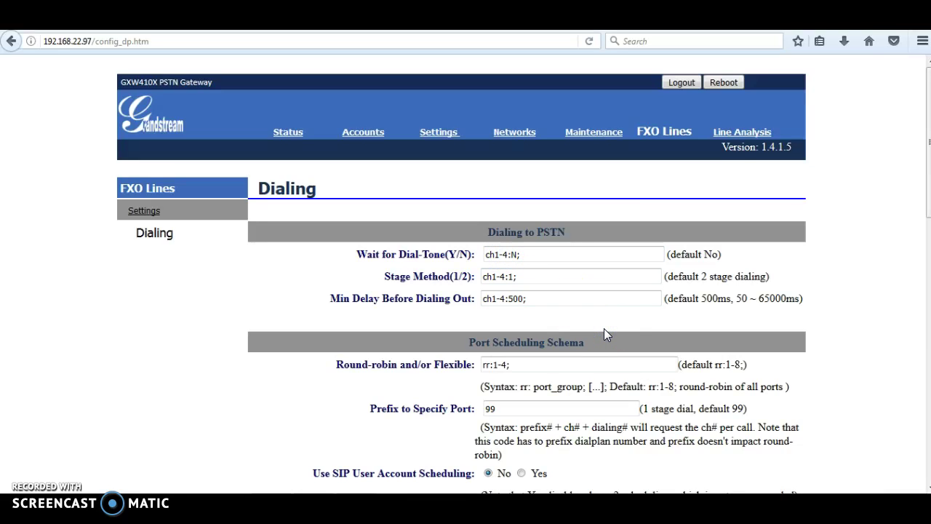
Rewrite the Round-robin value from rr:1-4; into per-line groups rr:1;rr:2;rr:3;rr:4;
scroll(604, 334, down, 2)
click(510, 286)
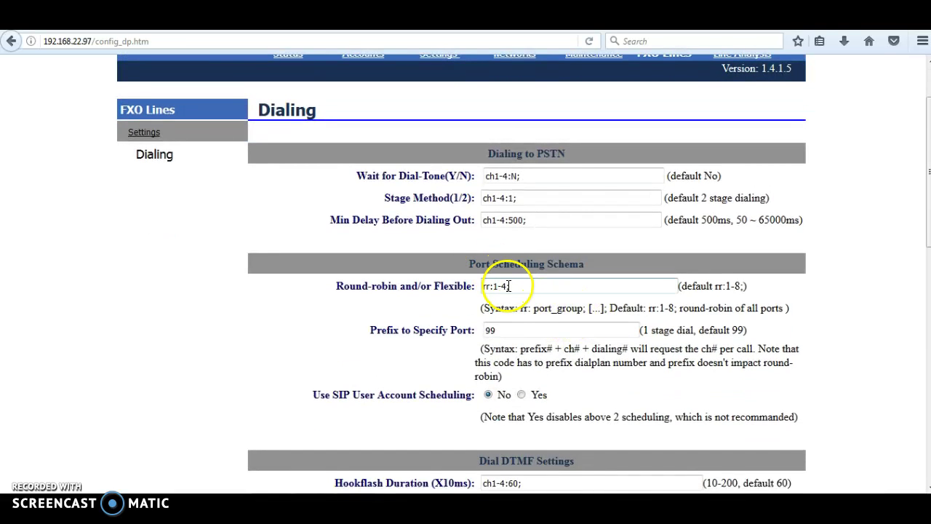
click(506, 288)
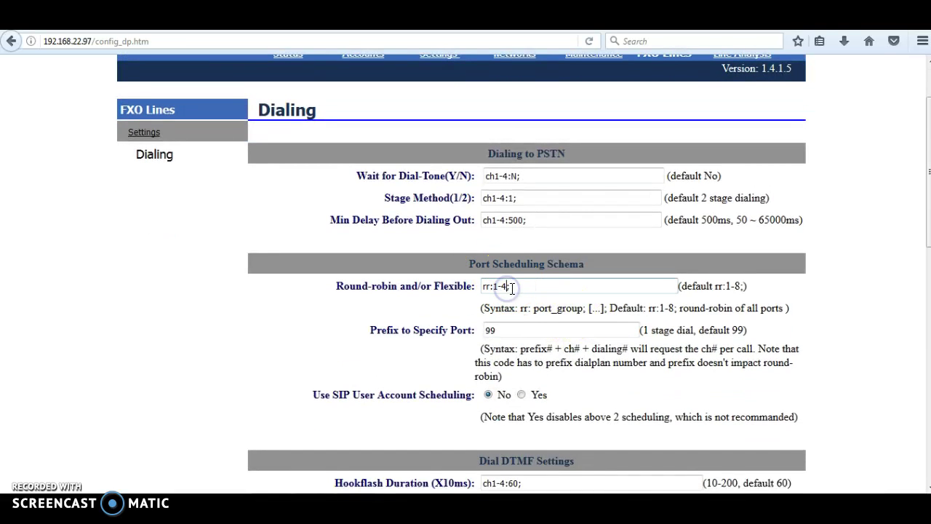
key(BackSpace)
key(BackSpace)
key(BackSpace)
double_click(499, 286)
right_click(495, 286)
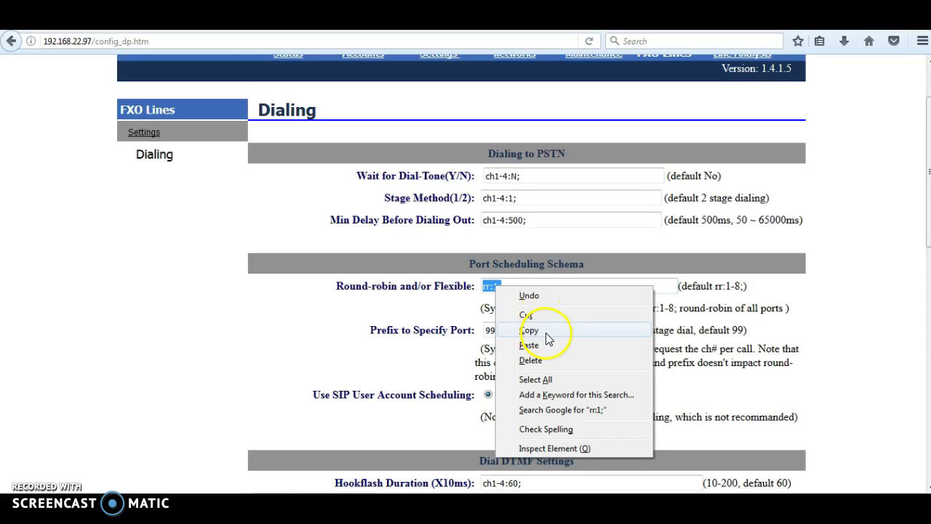
click(529, 330)
click(528, 285)
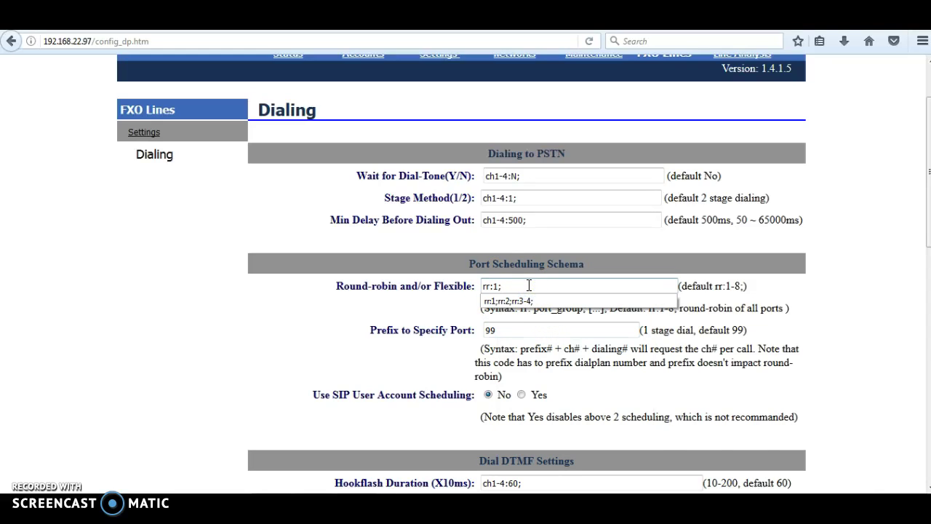
key(ctrl+v)
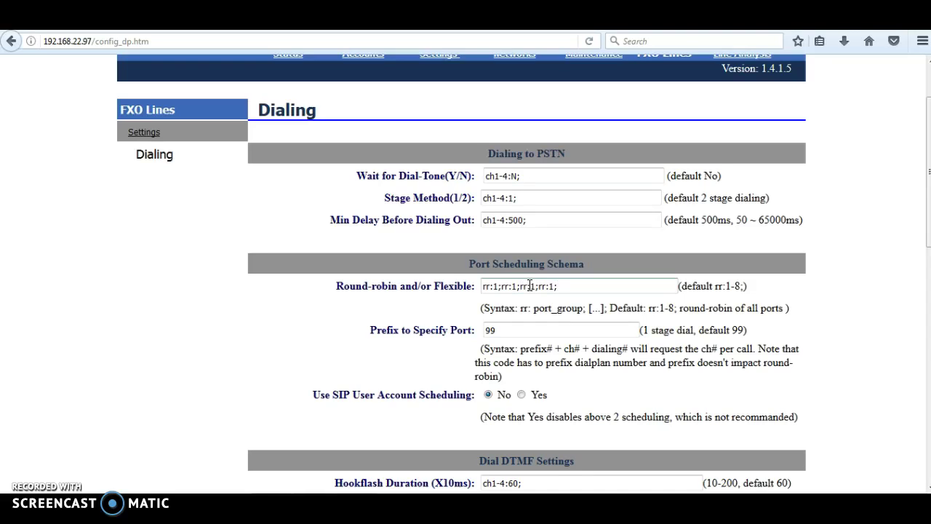
click(518, 286)
key(BackSpace)
key(BackSpace)
text(2)
click(554, 286)
Save the FXO dialing settings
click(321, 350)
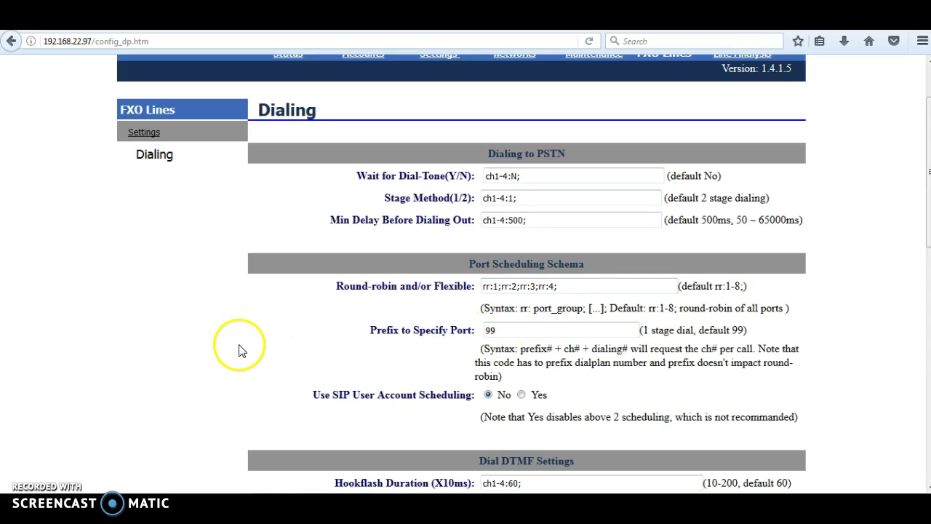
scroll(244, 349, down, 5)
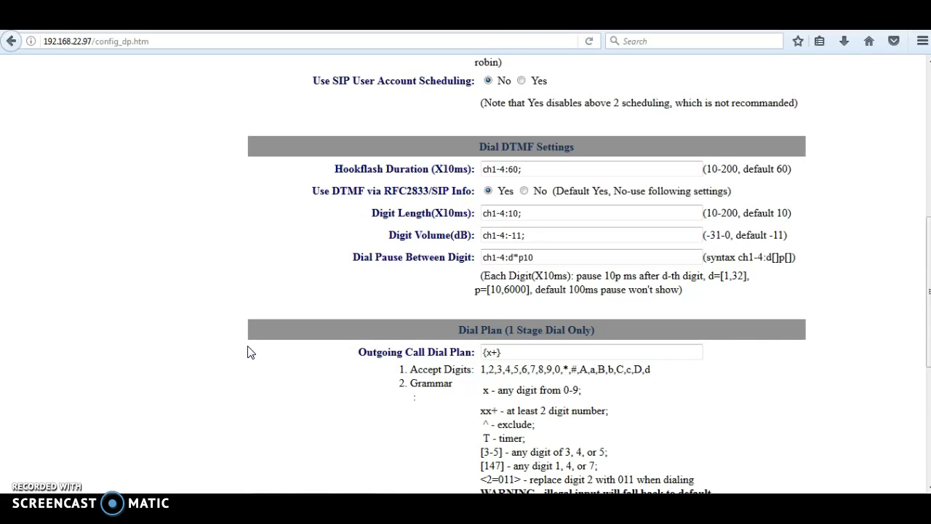
scroll(247, 352, down, 4)
click(434, 443)
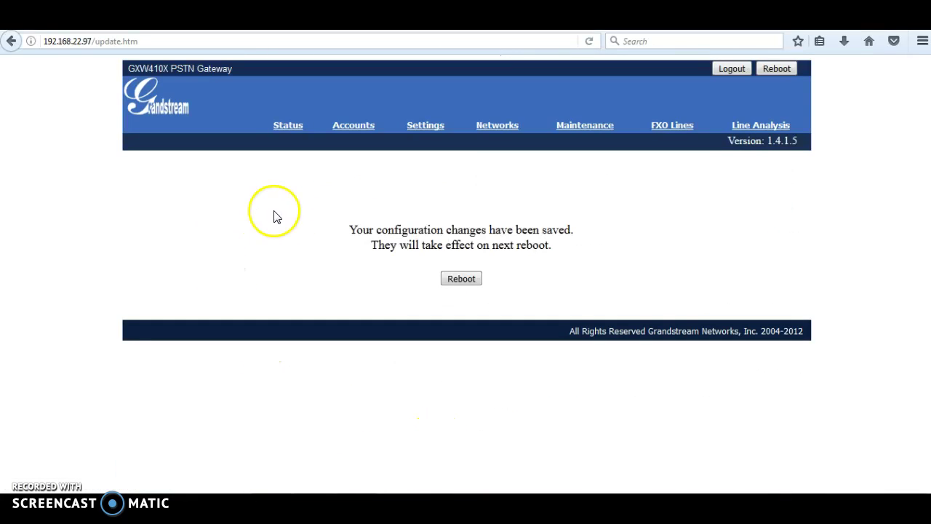
Reboot the FXO gateway, log back in with the admin password, and view Networks Status
click(464, 278)
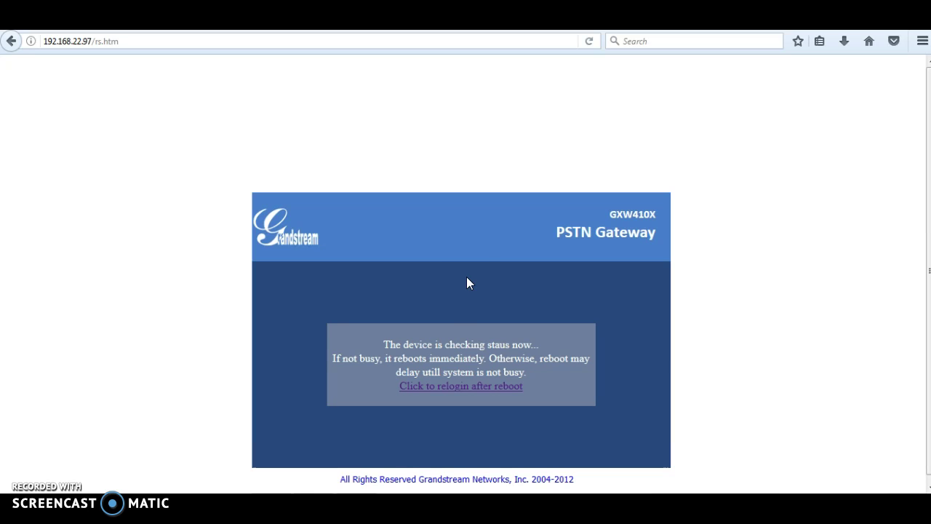
click(487, 387)
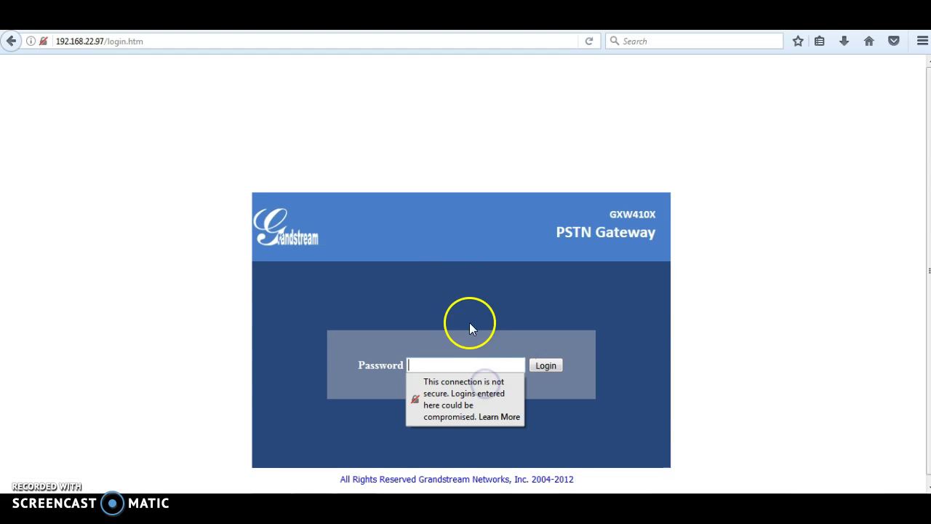
click(459, 363)
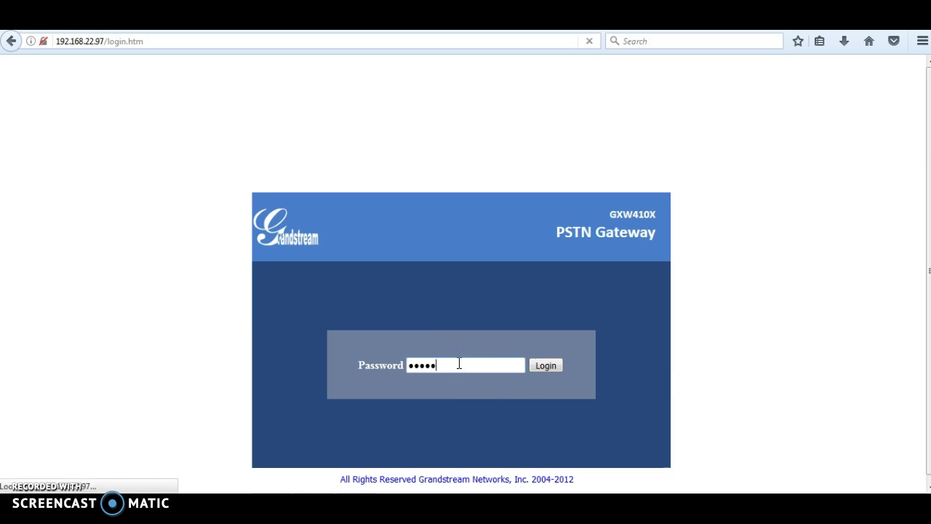
key(Return)
click(279, 116)
click(161, 209)
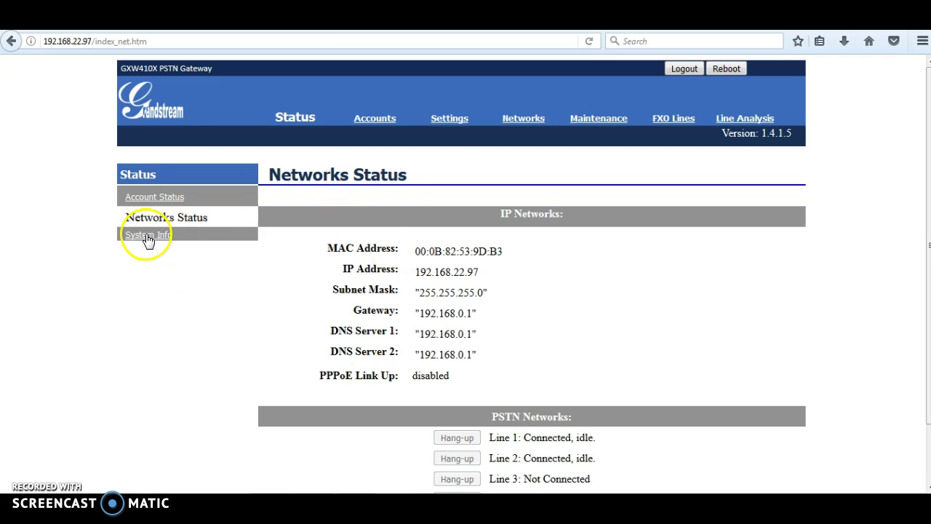
Refresh Networks Status to confirm Line 1 busy, then verify FXS 1 ringing on the FXS gateway
click(152, 234)
click(159, 220)
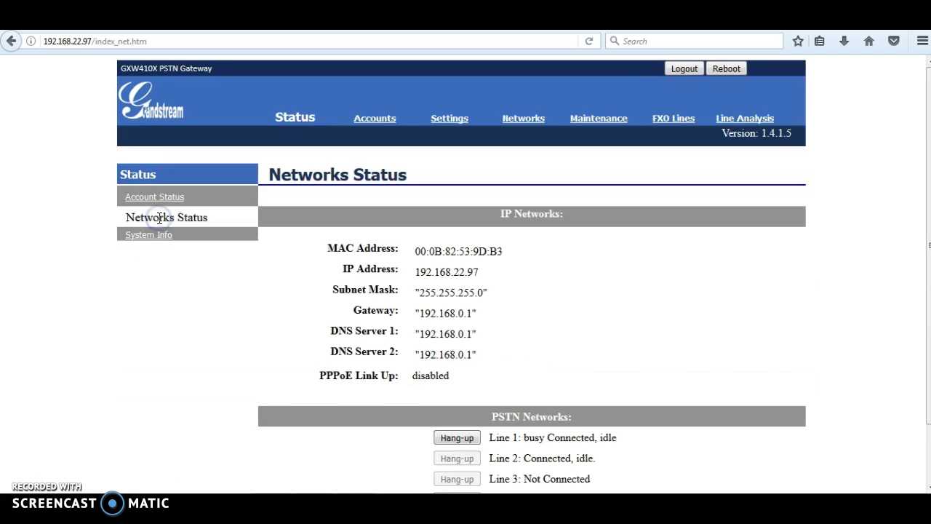
drag(619, 437, 524, 437)
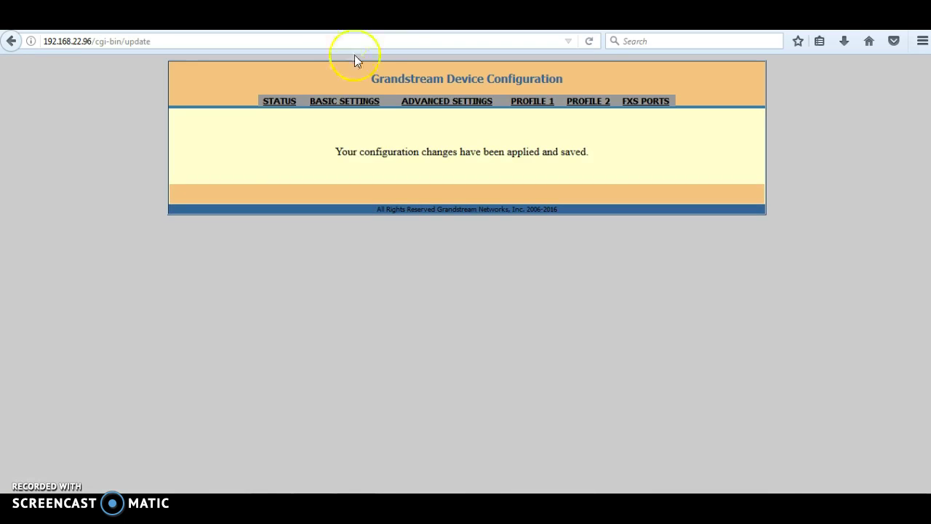
click(276, 105)
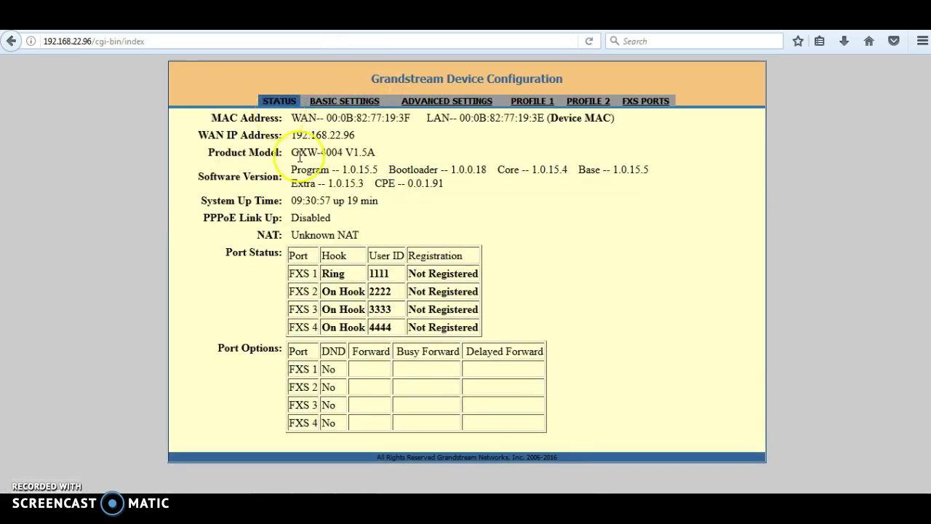
drag(355, 279, 313, 268)
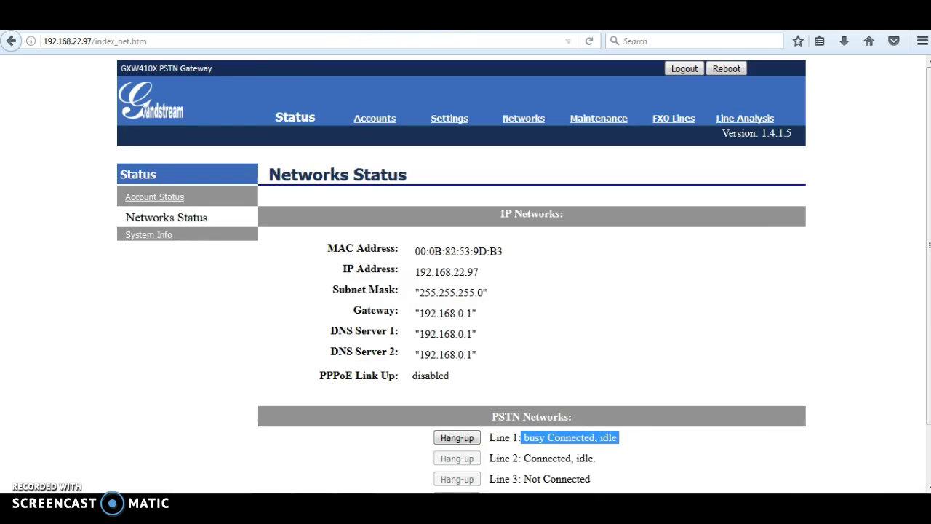
Reload Networks Status until PSTN Line 2 shows busy
click(160, 235)
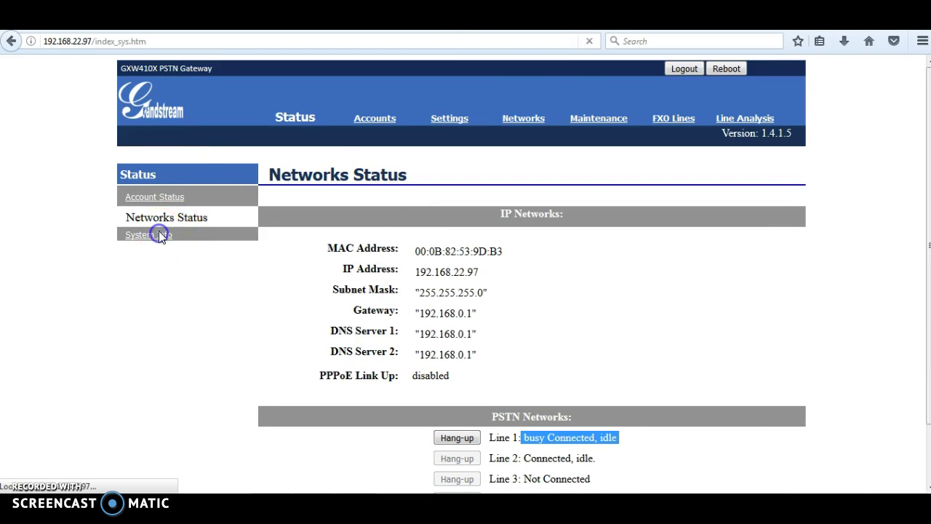
click(155, 216)
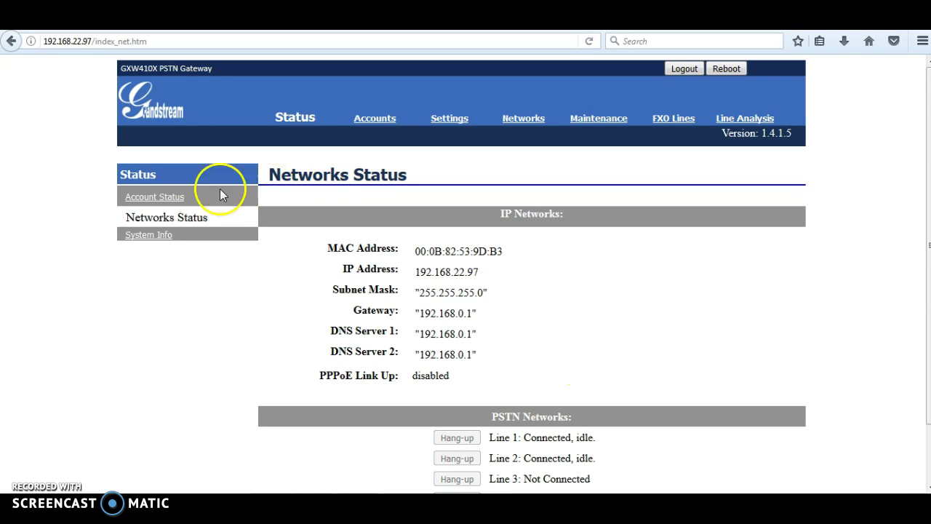
click(147, 233)
click(156, 219)
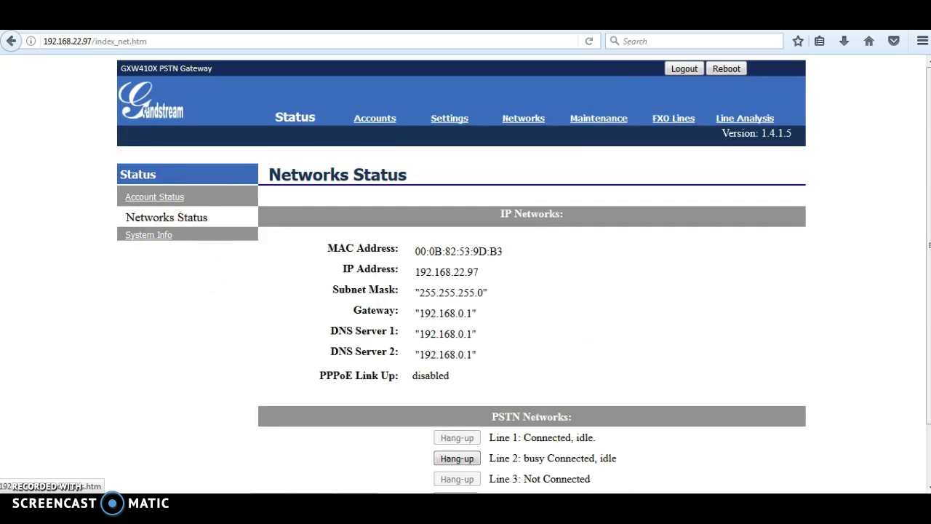
drag(617, 458, 524, 456)
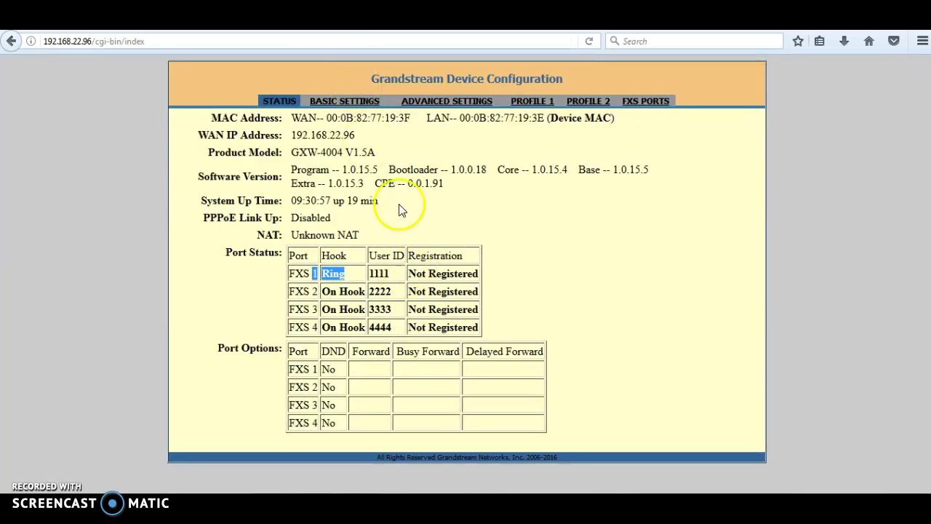
Confirm FXS 2 shows Ring in the FXS gateway's Port Status, then reload the page
click(324, 101)
click(276, 101)
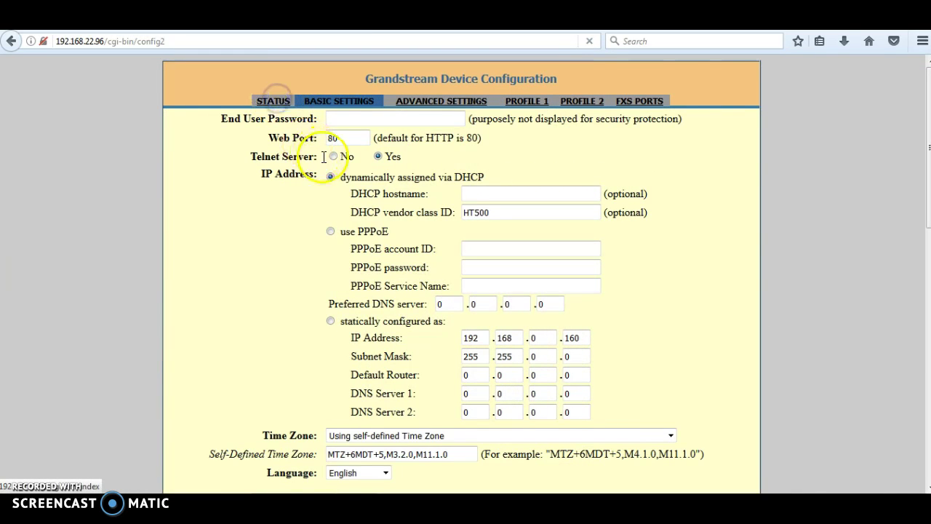
drag(355, 295, 314, 291)
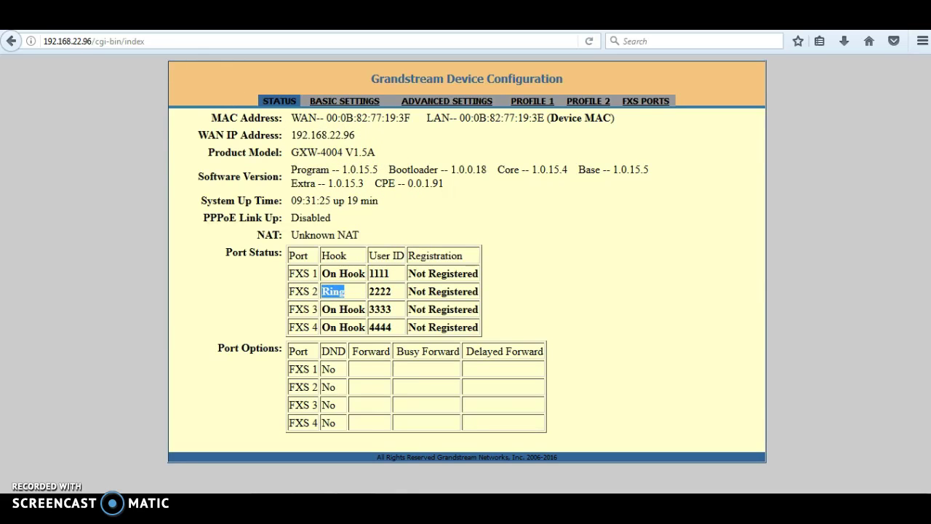
key(F5)
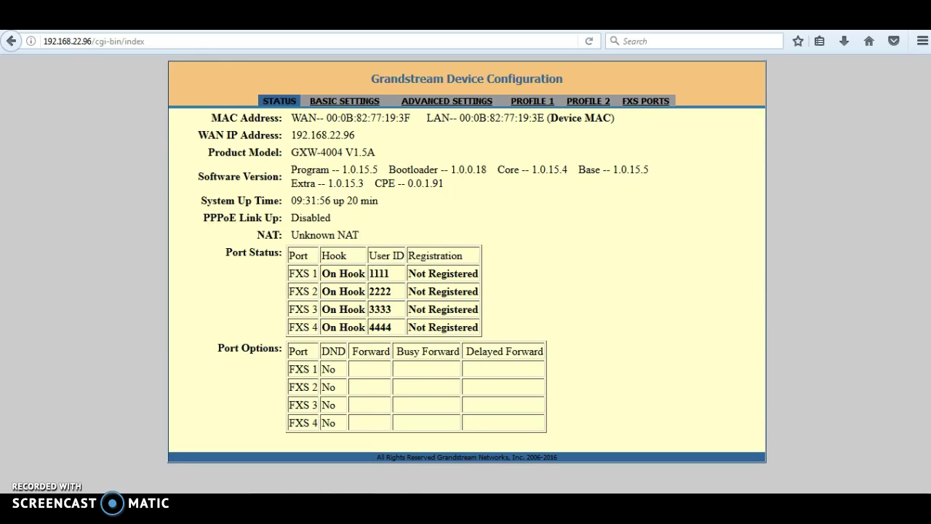